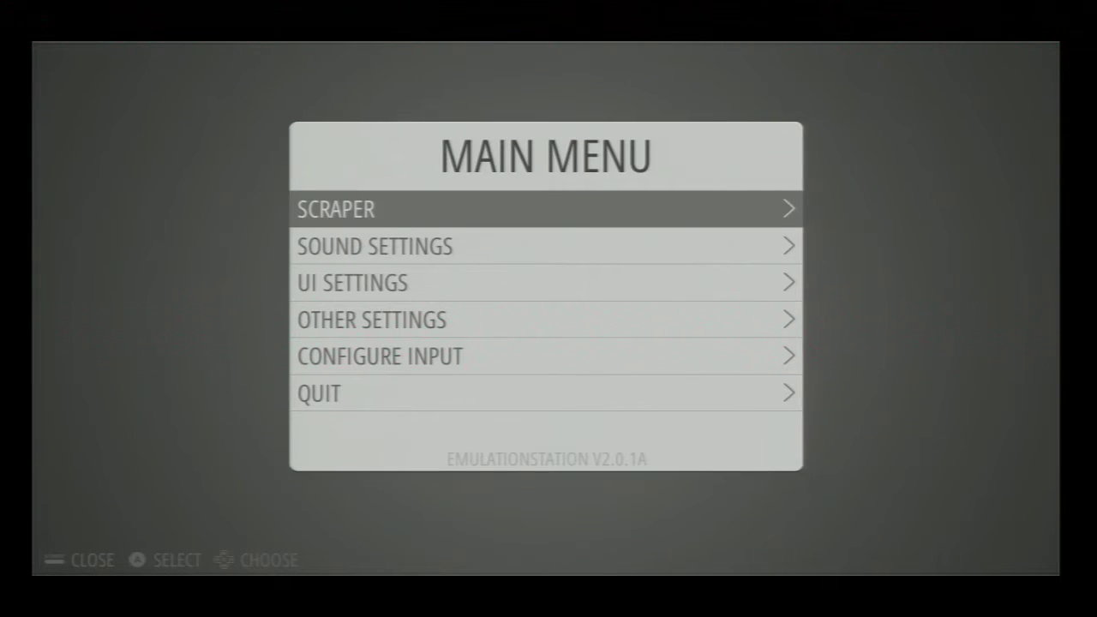
- Open the Configure Input screen from the main menu and cancel back out
key(Down)
key(Down)
key(Down)
key(Down)
key(Down)
key(Up)
key(Up)
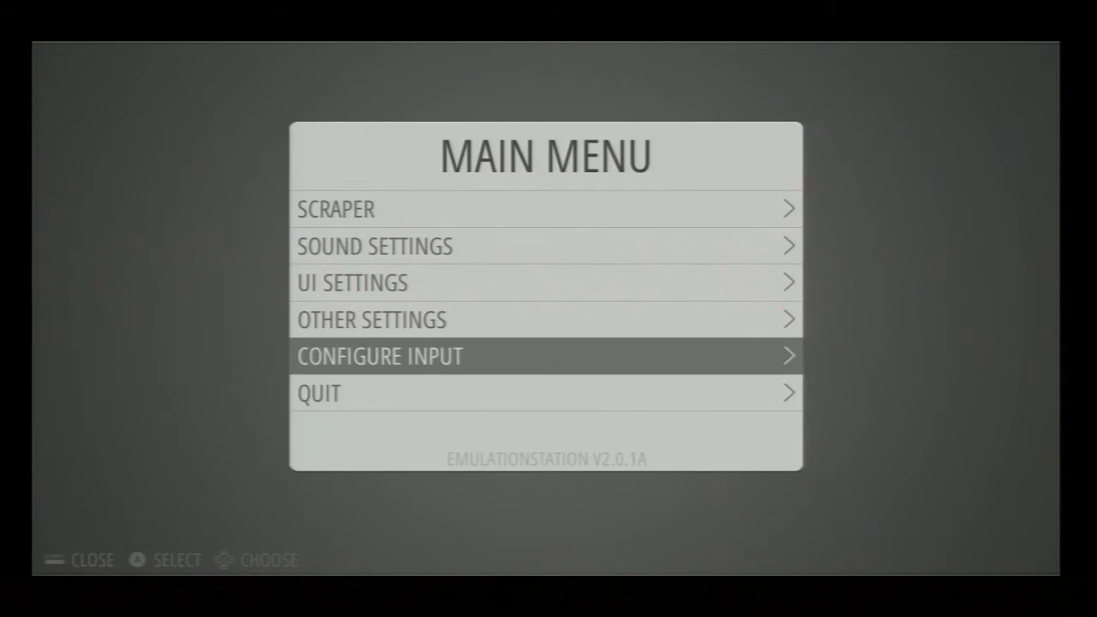
key(Down)
key(Return)
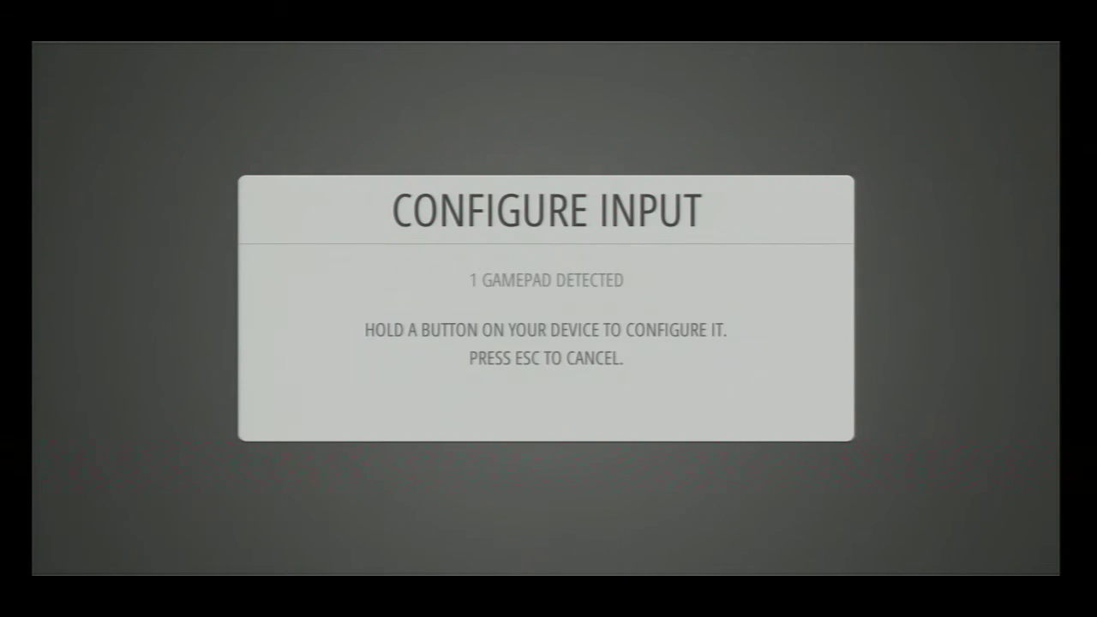
key(Escape)
- Browse the Other Settings submenu, including Parse Gamelists Only, twice, returning to the main menu
key(Down)
key(Up)
key(Up)
key(Up)
key(Down)
key(Down)
key(Up)
key(Return)
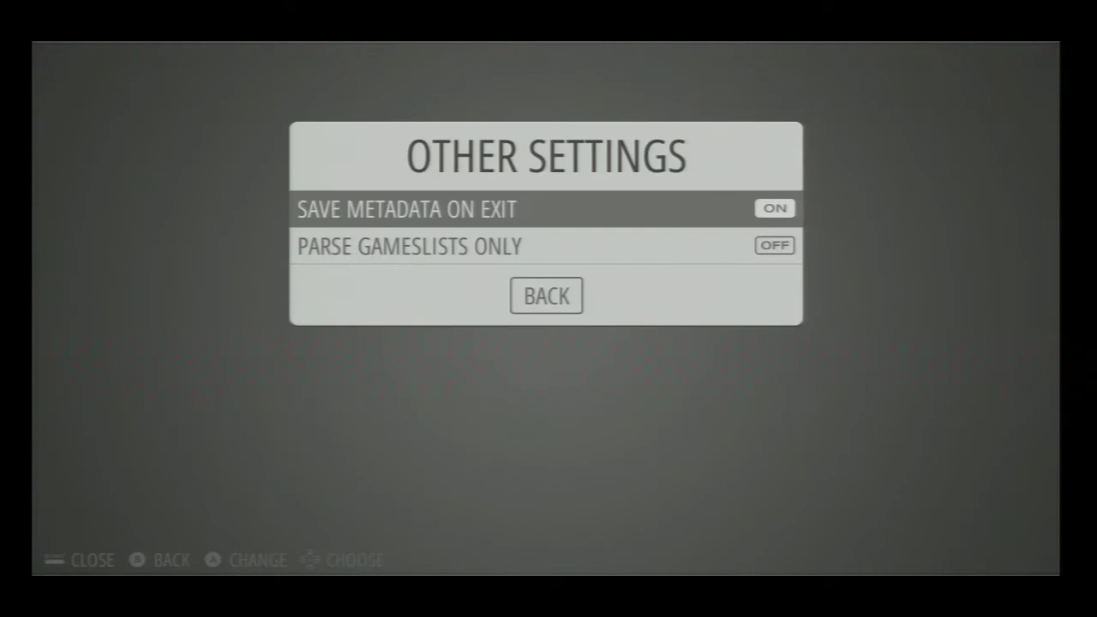
key(Down)
key(Down)
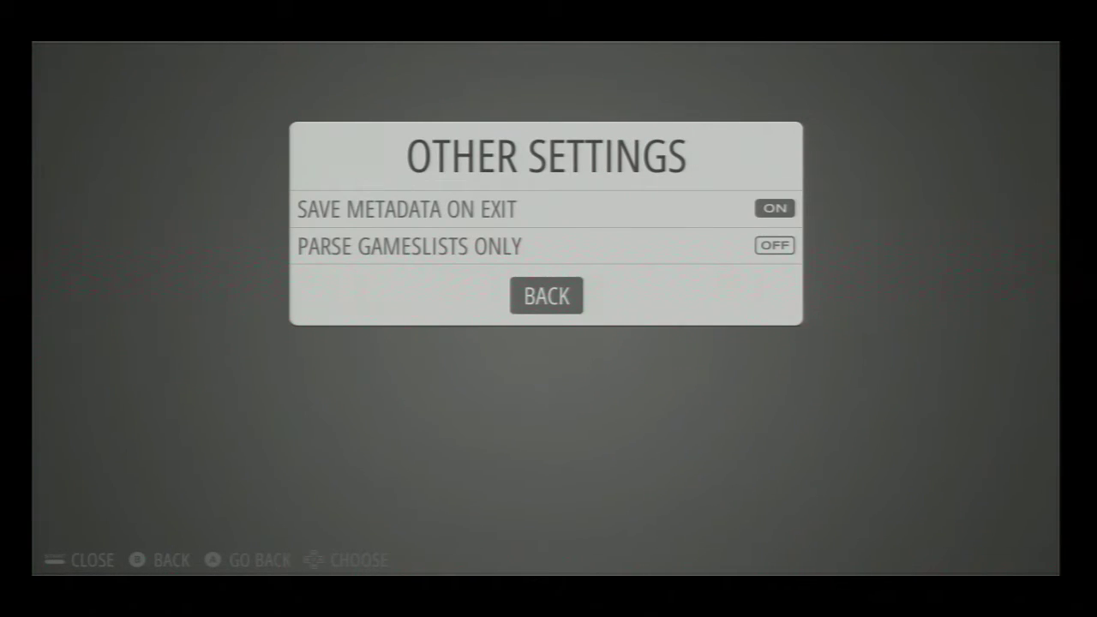
key(Return)
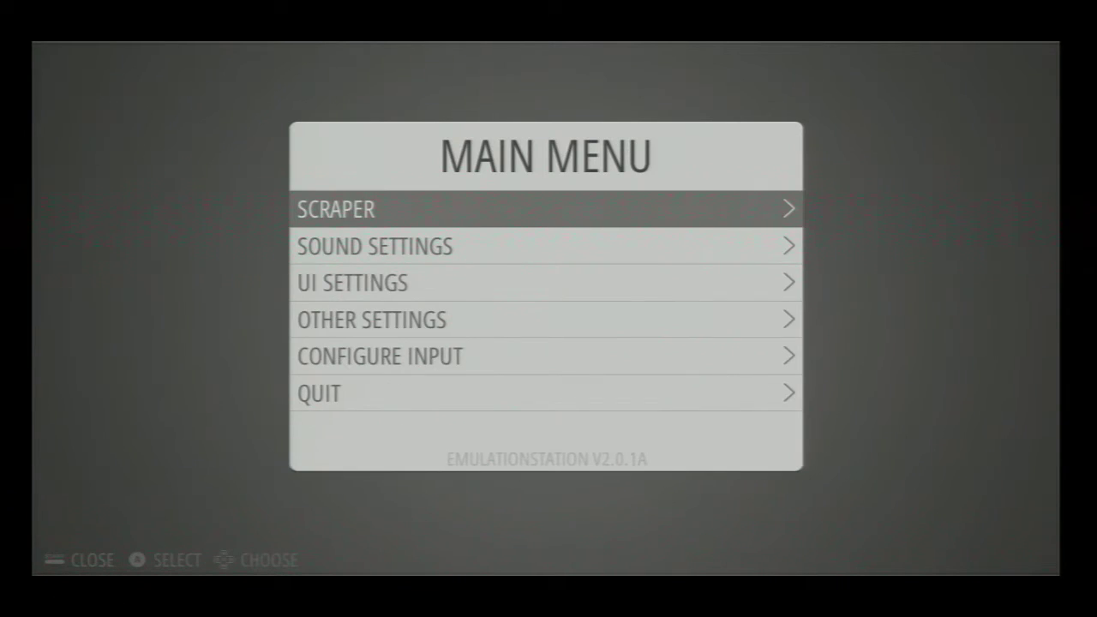
key(Down)
key(Down)
key(Down)
key(Down)
key(Down)
key(Up)
key(Up)
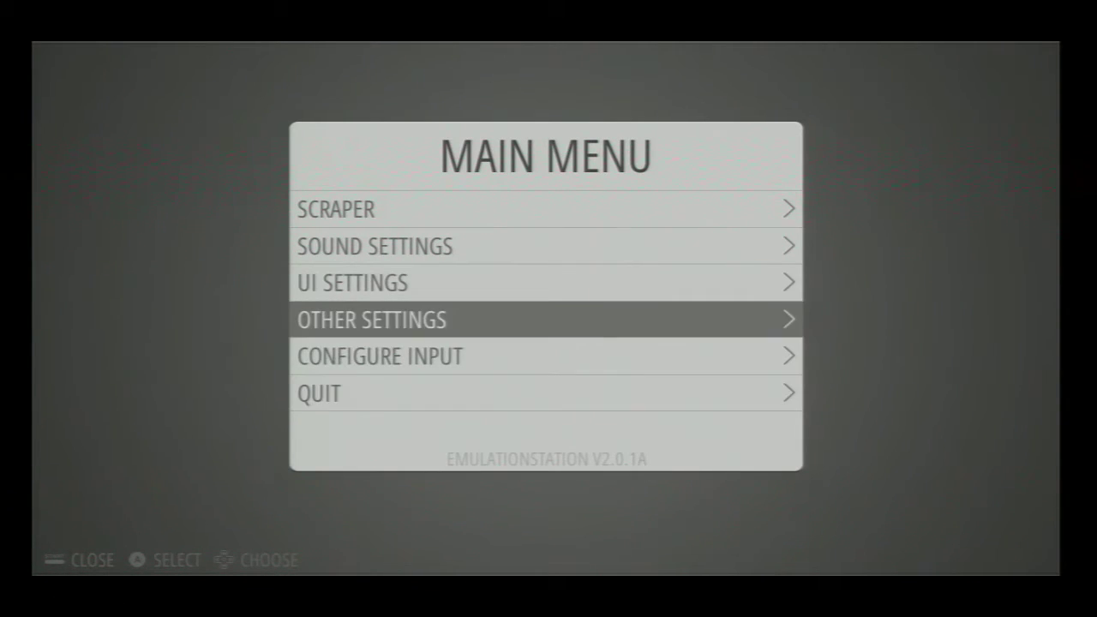
key(Return)
key(Escape)
- Look at UI Settings, back out, and close the main menu to reveal the Amiga list
key(Down)
key(Up)
key(Up)
key(Up)
key(Down)
key(Return)
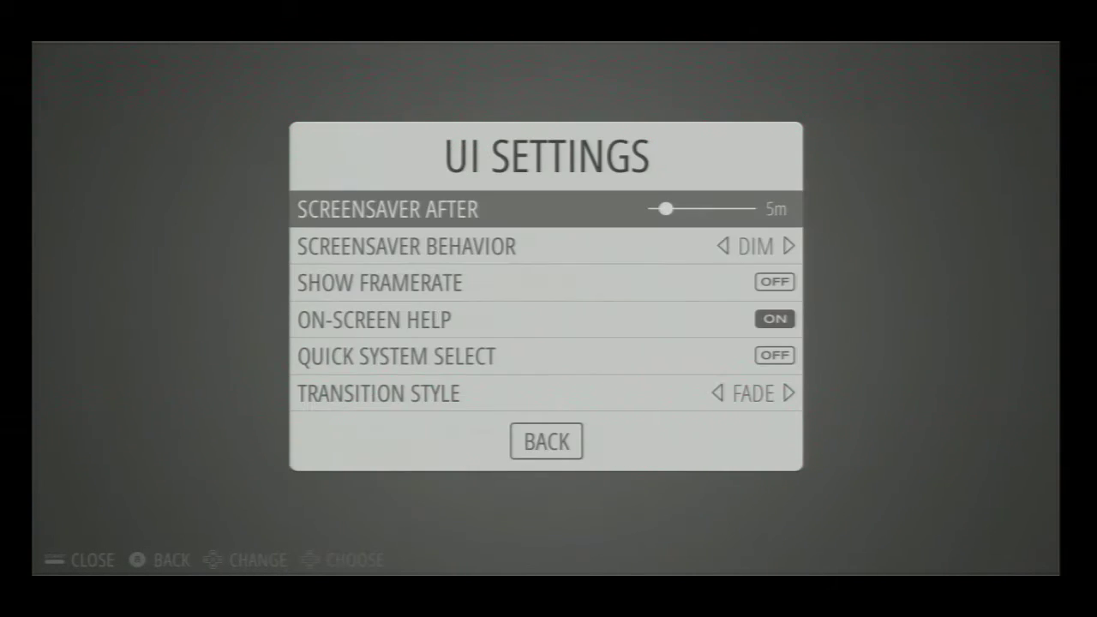
key(Escape)
key(Up)
key(Down)
key(Down)
key(Down)
key(Escape)
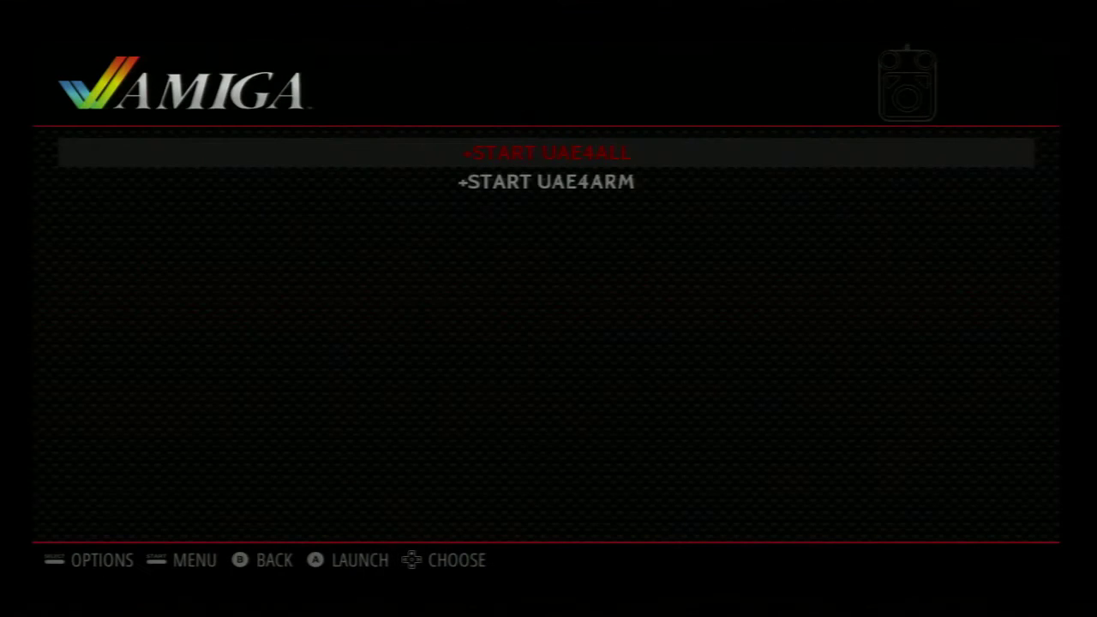
- Browse START UAE4ALL and UAE4ARM, open and close game list options, and return to the carousel
key(Down)
key(Up)
key(Down)
key(Up)
key(BackSpace)
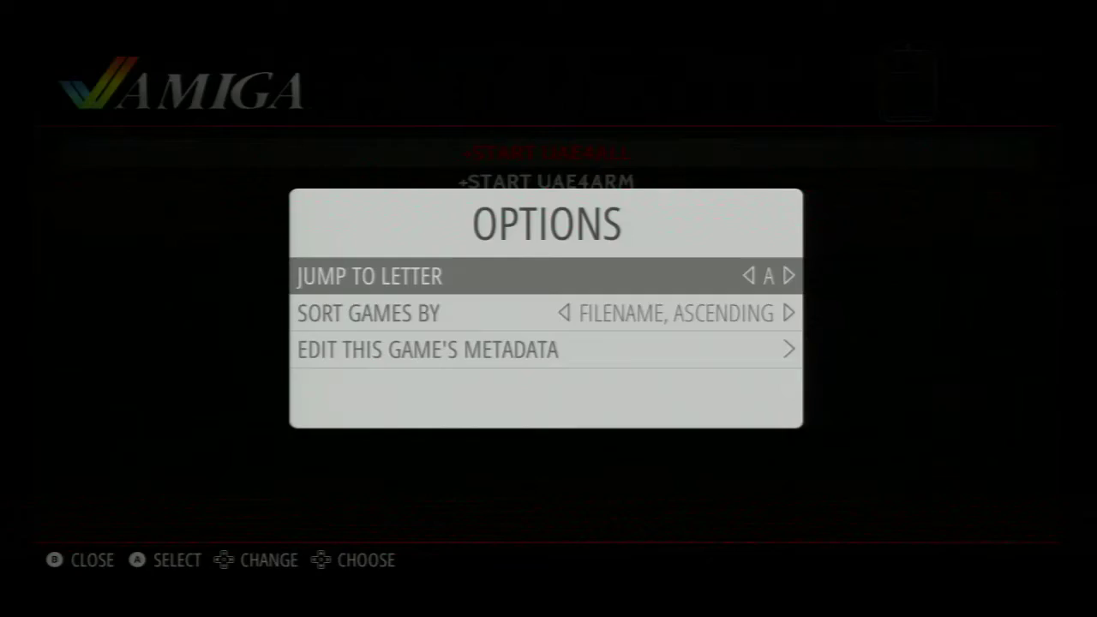
key(BackSpace)
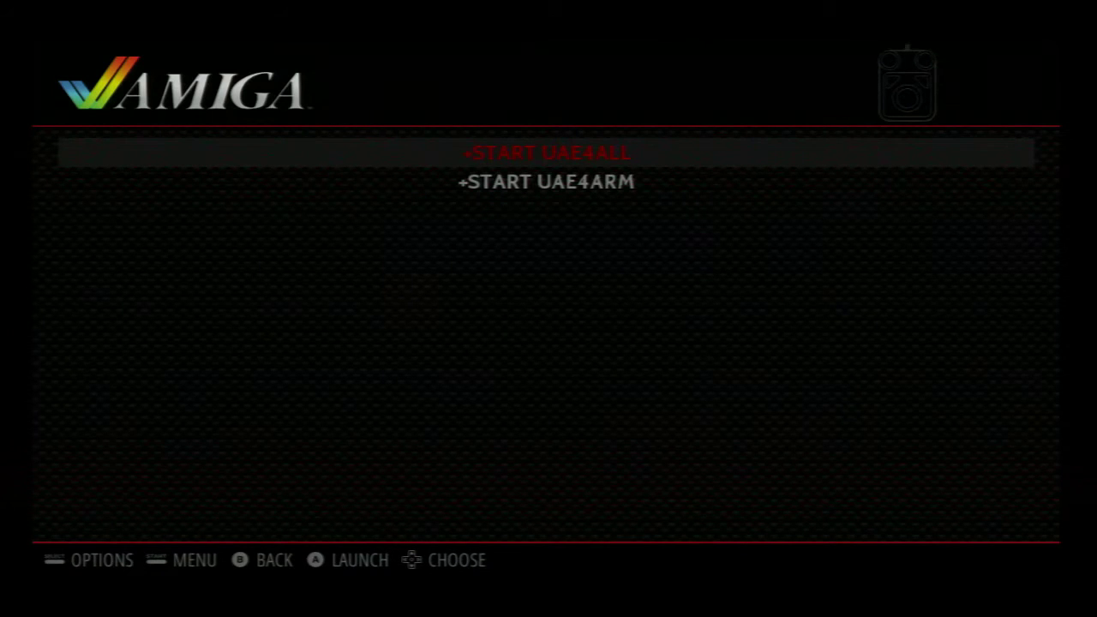
key(BackSpace)
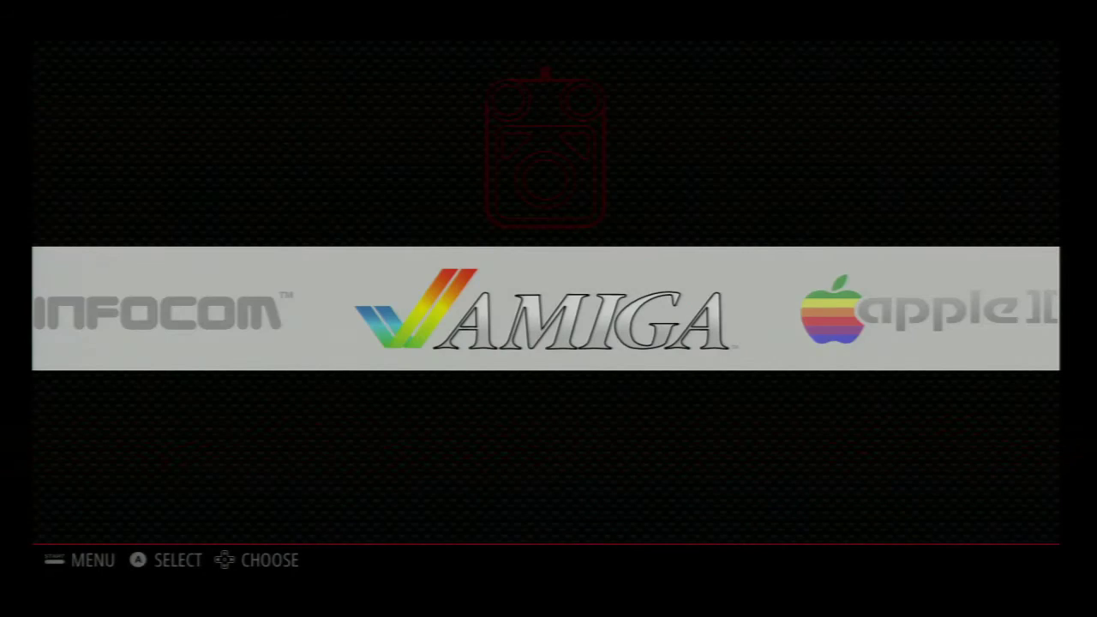
- Scroll the systems carousel to RetroPie and open its configuration menu
key(Left)
key(Left)
key(Left)
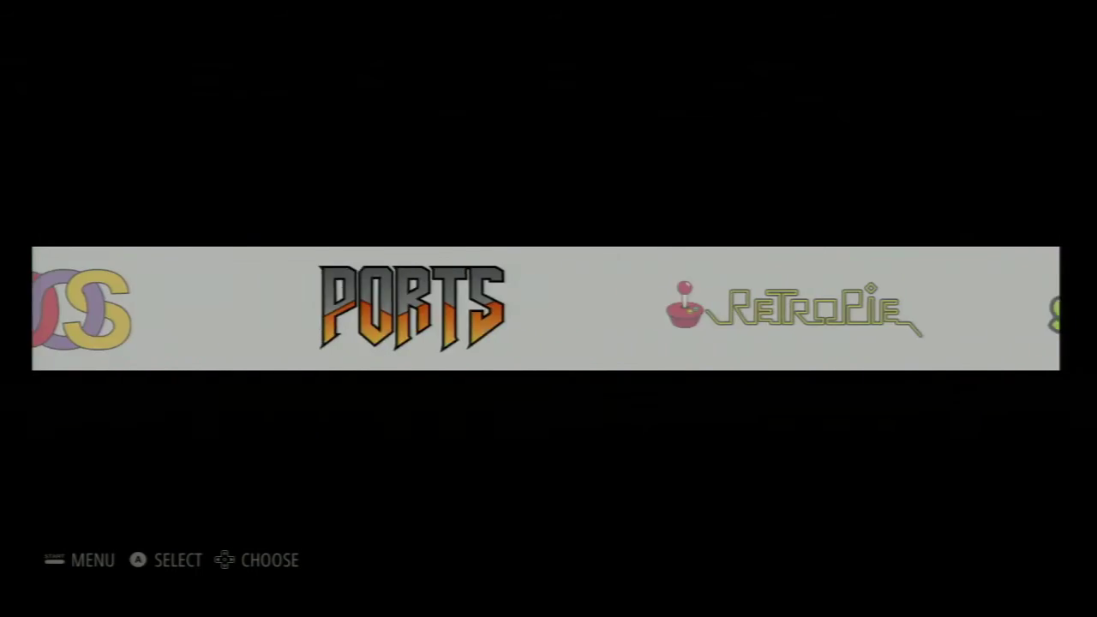
key(Right)
key(Left)
key(Left)
key(Left)
key(Right)
key(Right)
key(Right)
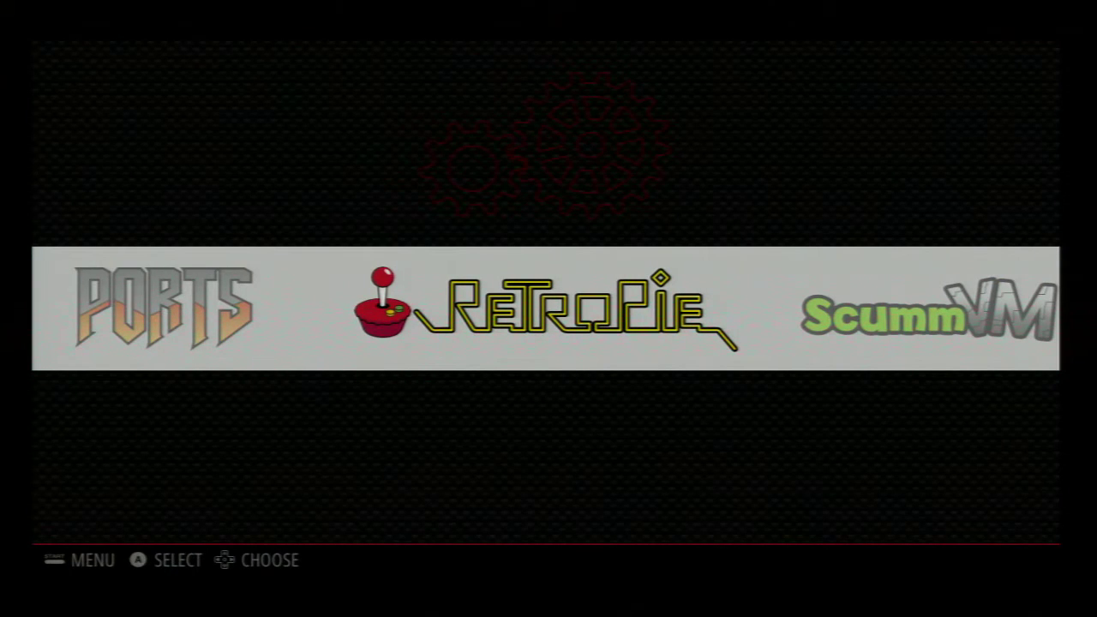
key(Return)
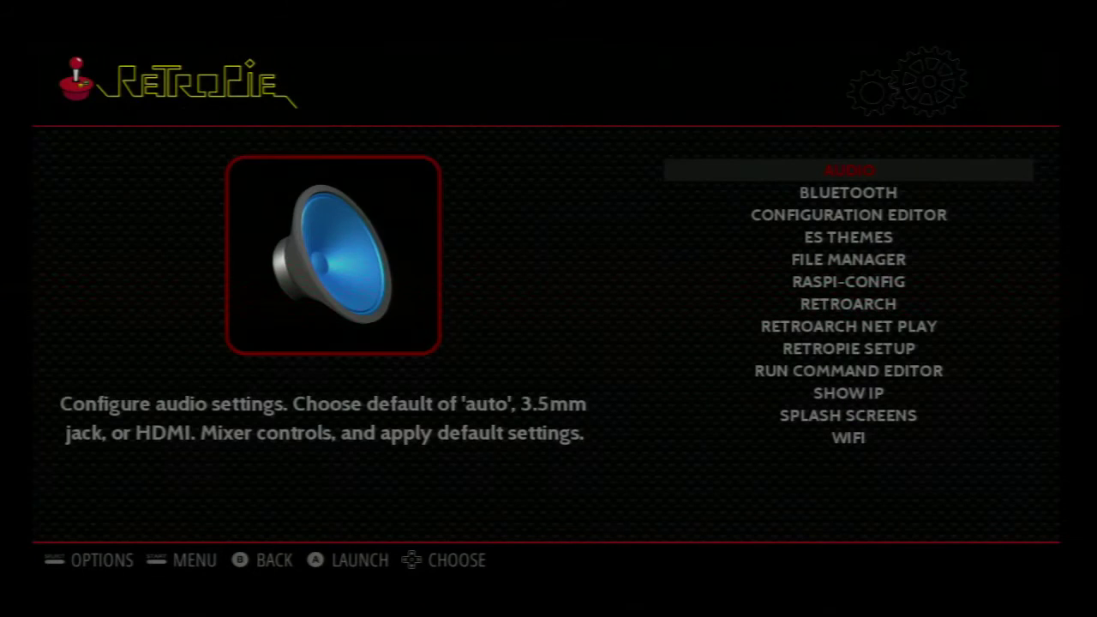
- Run Show IP from the RetroPie menu to display the Pi's address 10.0.0.13
key(Down)
key(Down)
key(Down)
key(Down)
key(Down)
key(Down)
key(Down)
key(Down)
key(Down)
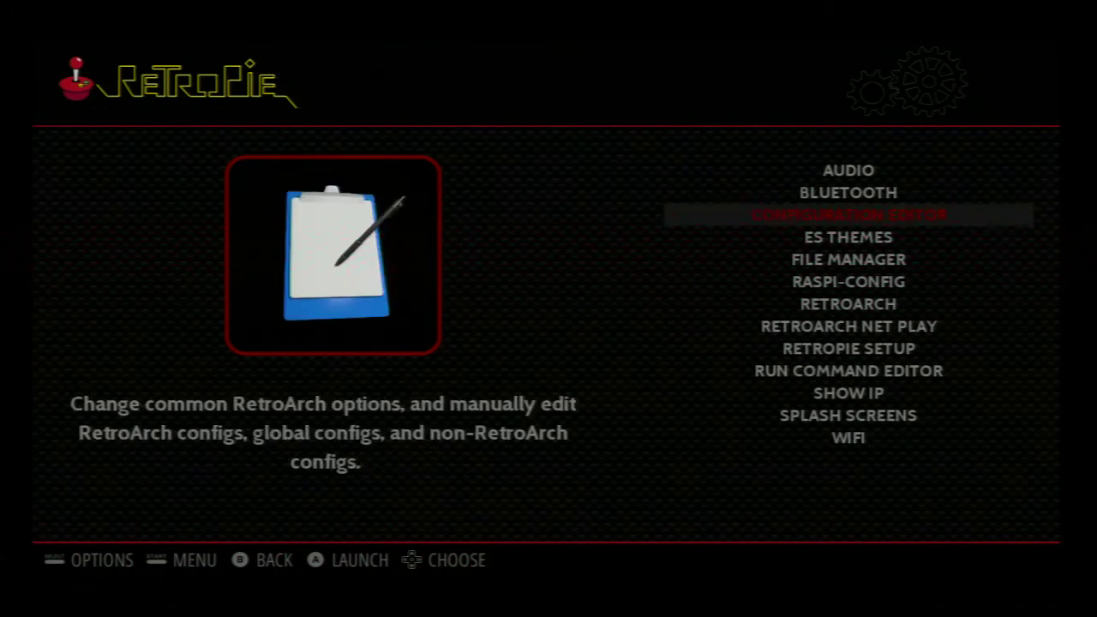
key(Up)
key(Up)
key(Up)
key(Up)
key(Up)
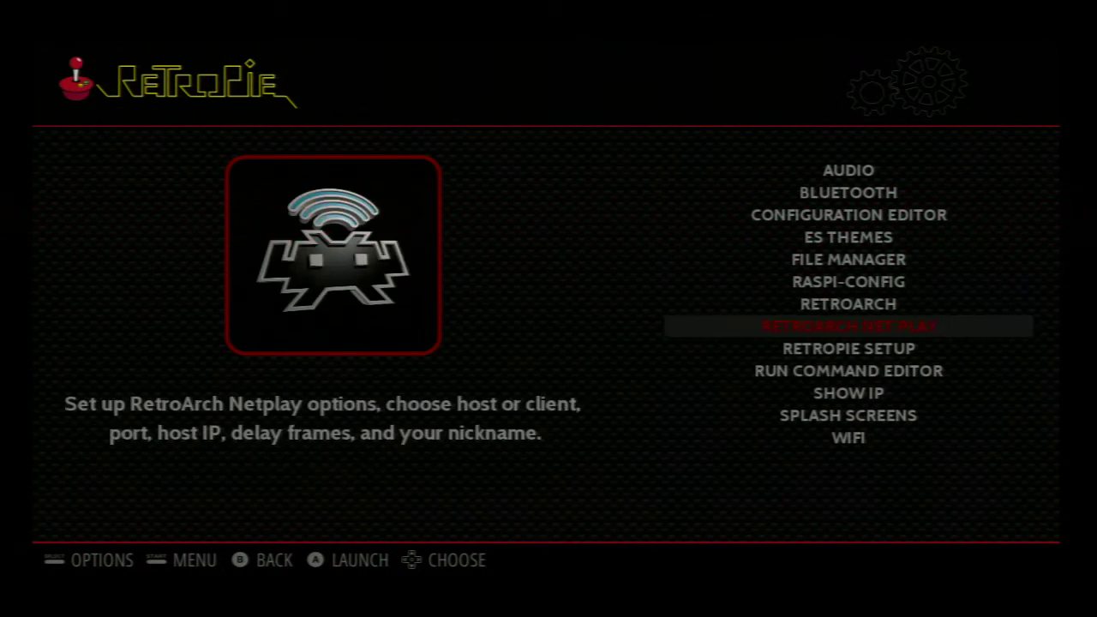
key(Down)
key(Down)
key(Down)
key(Down)
key(Down)
key(Down)
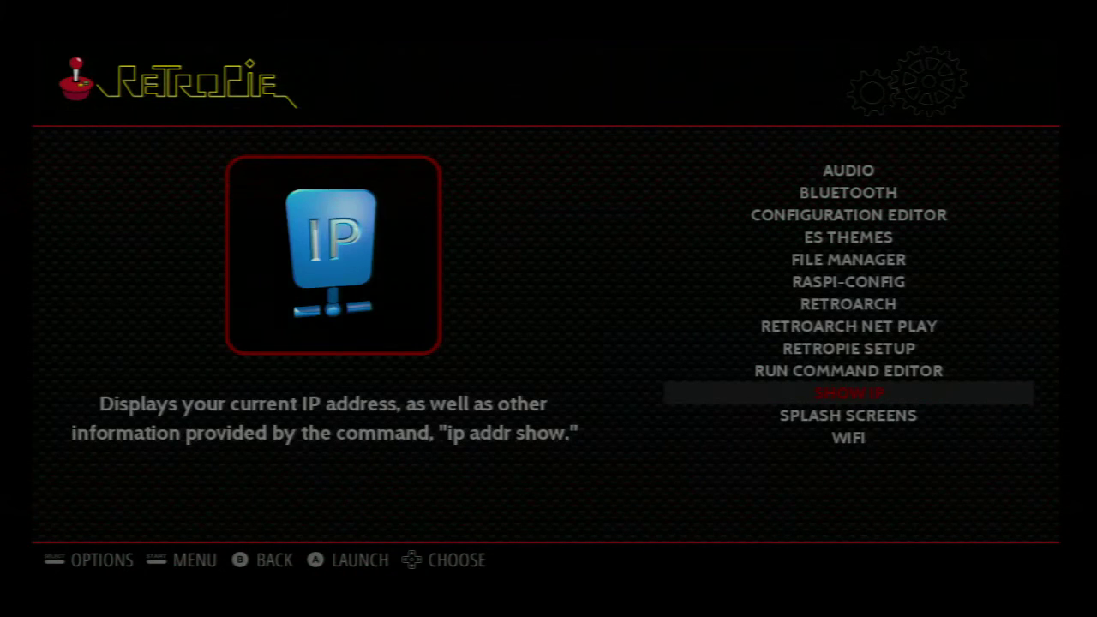
key(Return)
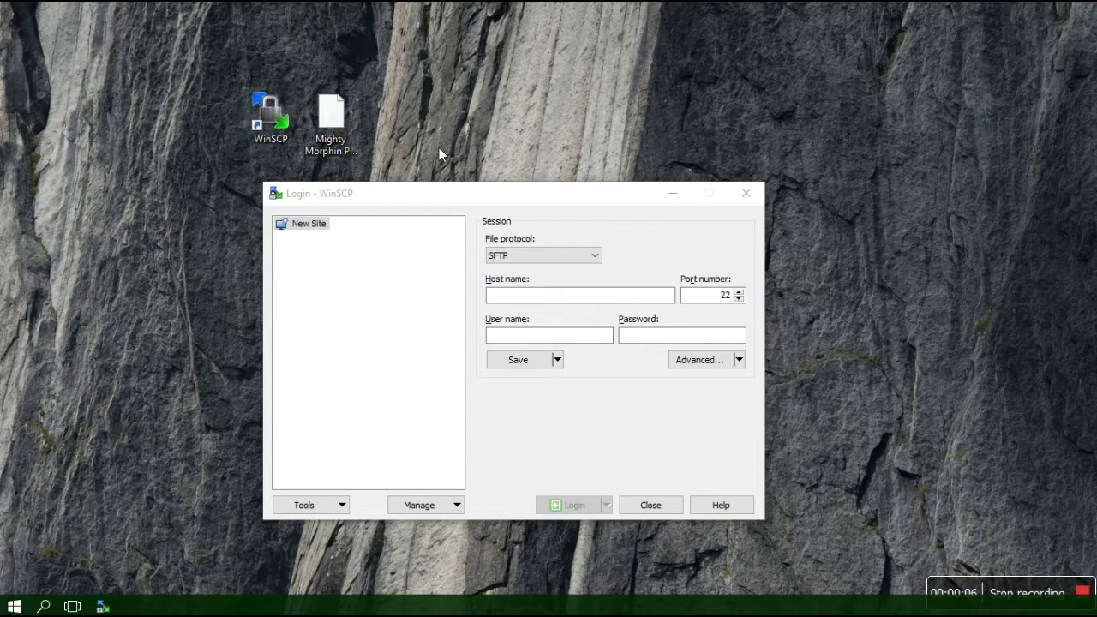
- Reposition the Mighty Morphin Power Rangers.smc file icon and the WinSCP login window
click(330, 113)
drag(350, 122, 329, 87)
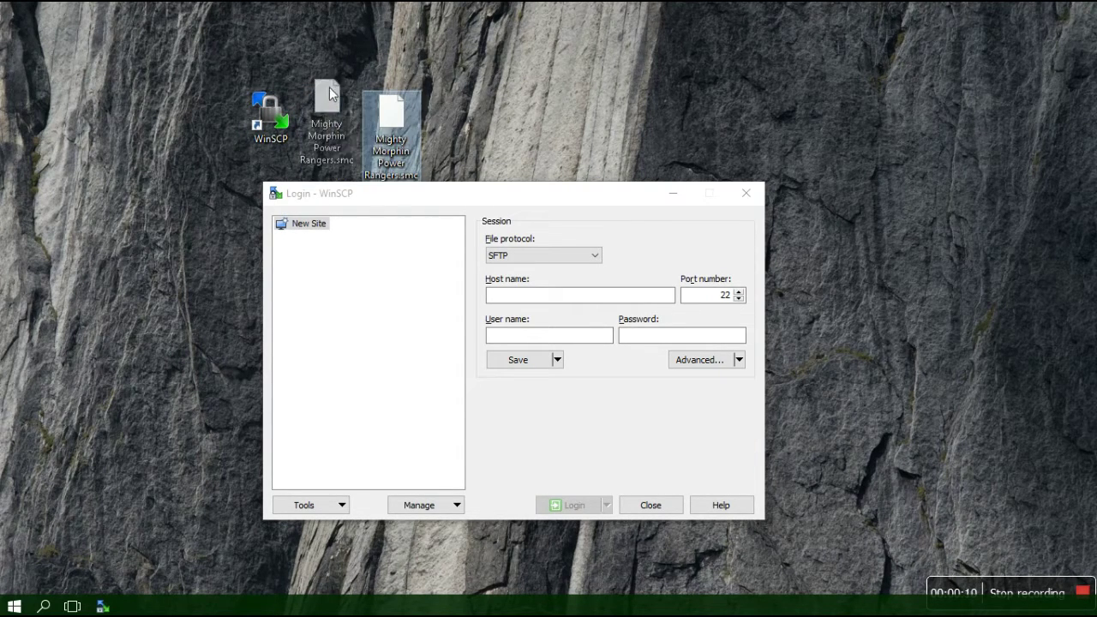
click(401, 203)
drag(399, 202, 367, 215)
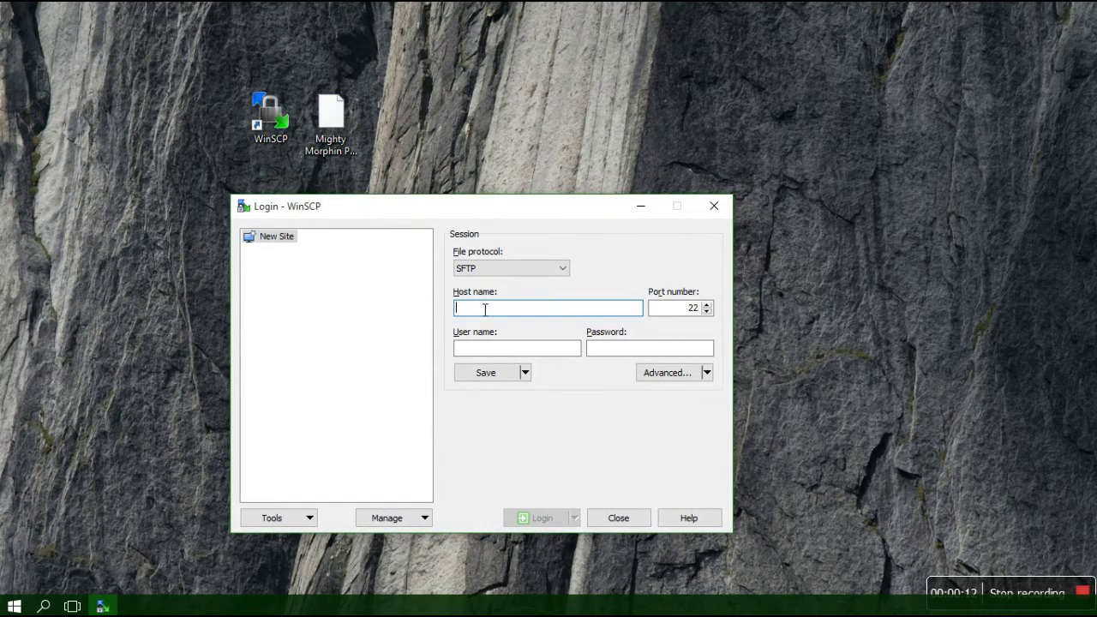
- Enter host 10.0.0.13, the Pi's user name and its password in the login dialog
text(10.0.0.1)
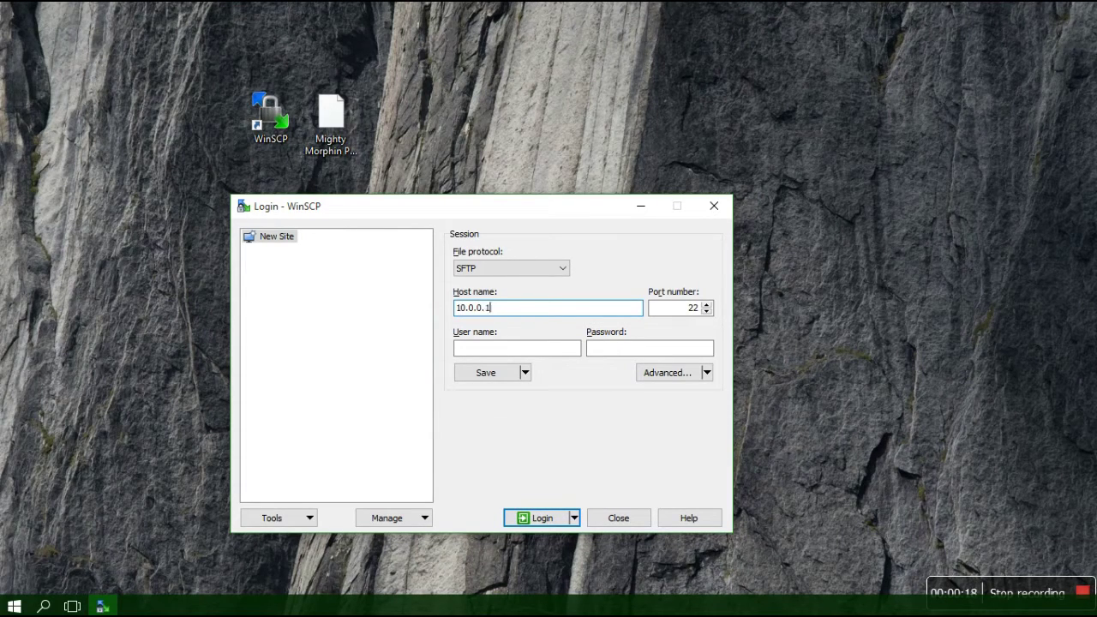
text(3)
key(Tab)
key(Tab)
text(p)
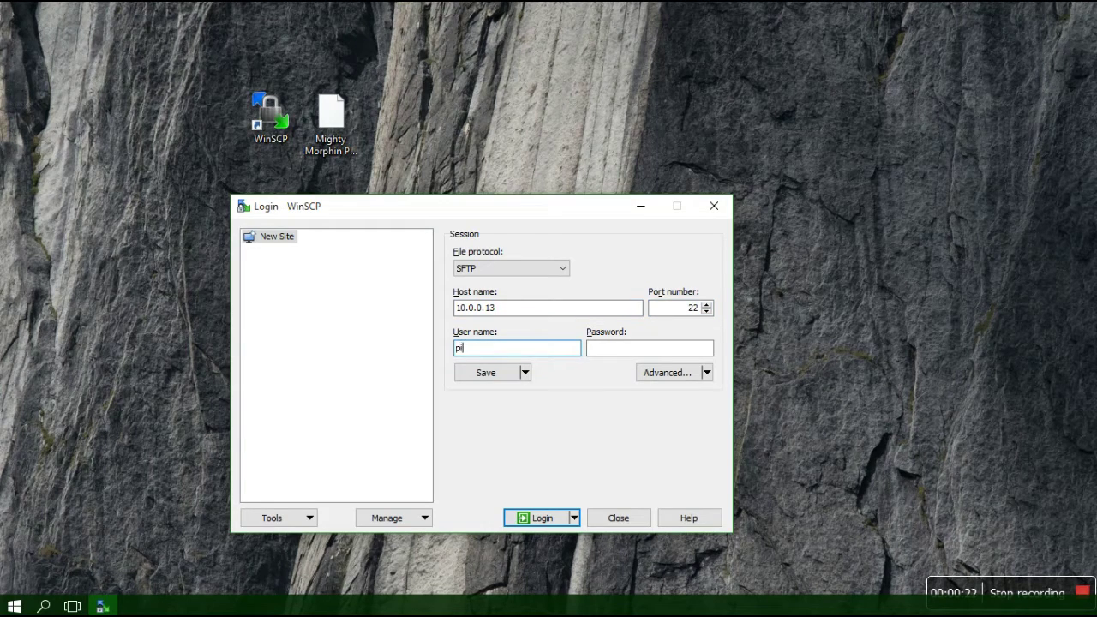
key(Tab)
text(r)
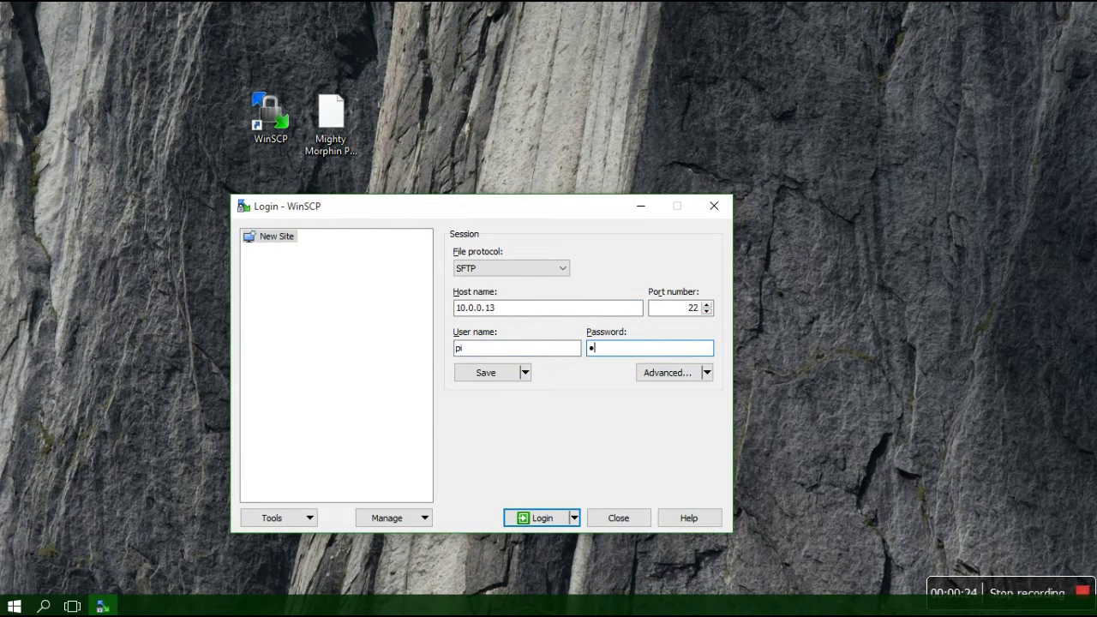
text(aspberry)
- Log in to 10.0.0.13 and switch WinSCP's local pane from My documents to Desktop
click(541, 517)
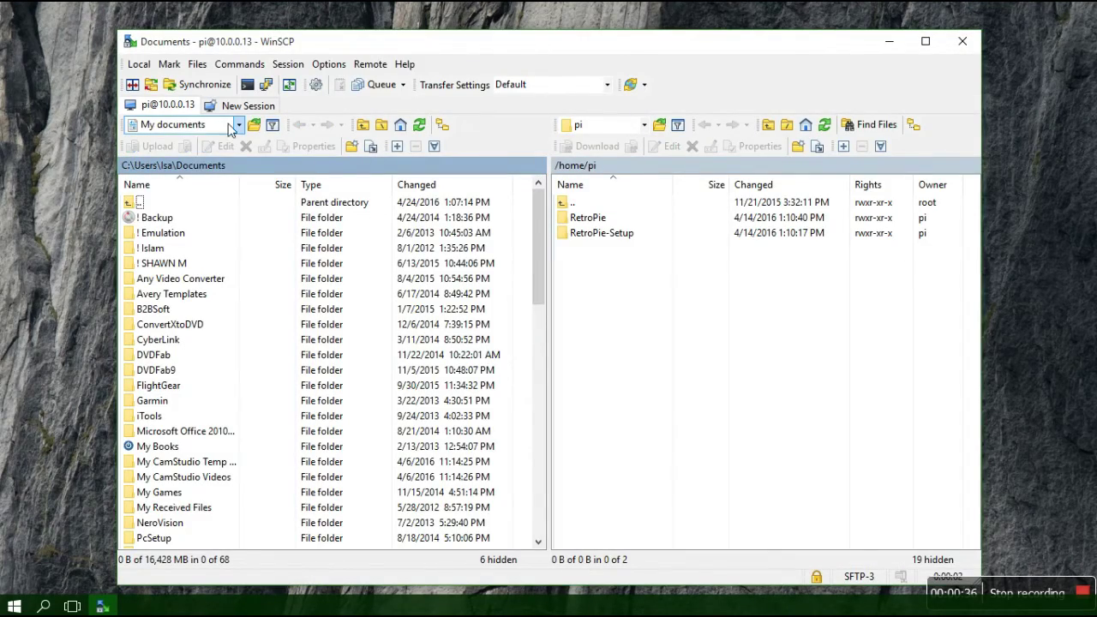
click(237, 126)
click(241, 173)
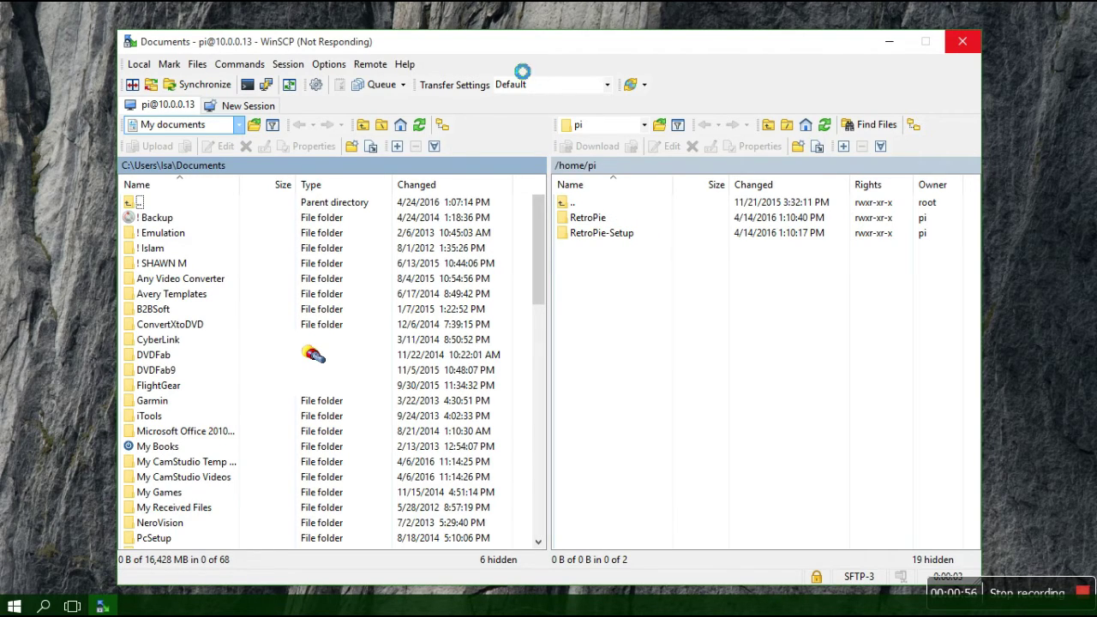
drag(527, 42, 513, 40)
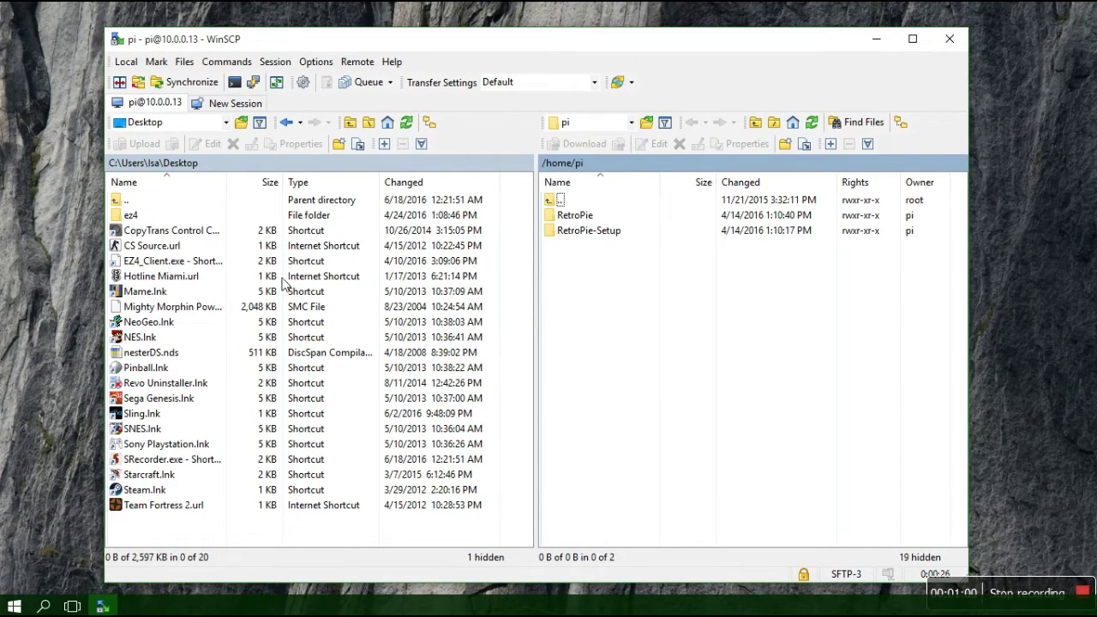
- Select the ROM, open /home/pi/RetroPie/roms/snes remotely, and drag the ROM into it
click(213, 306)
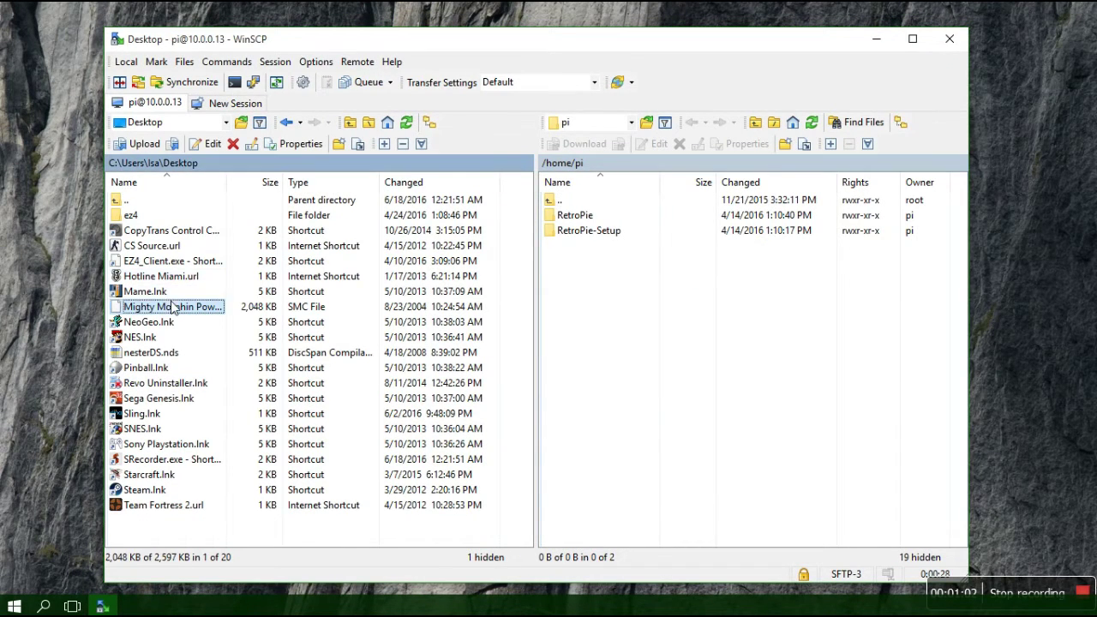
double_click(589, 216)
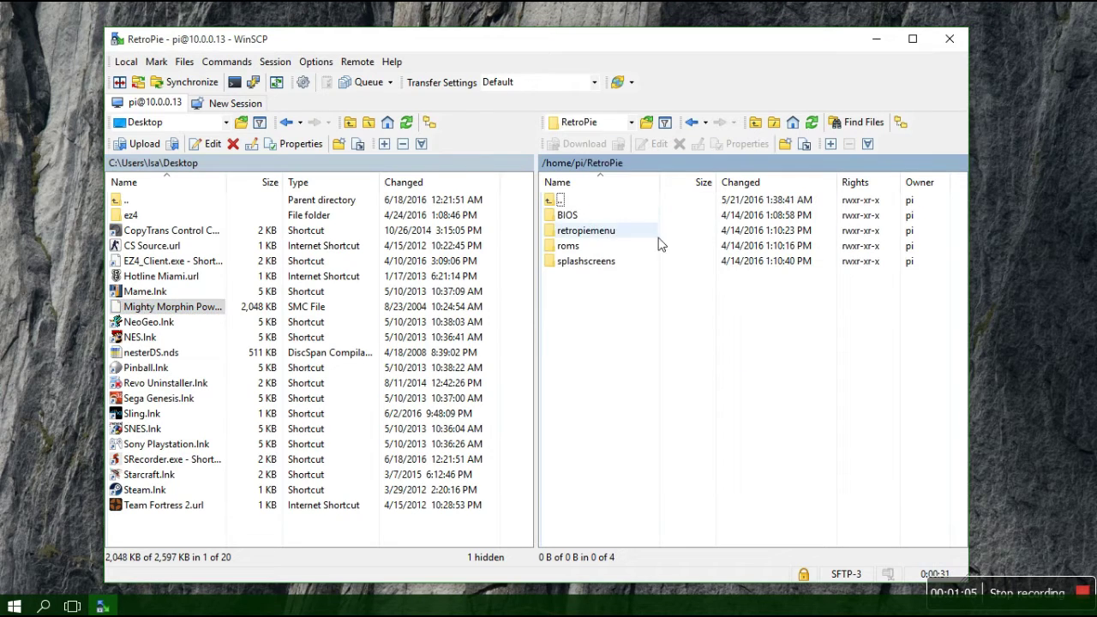
double_click(597, 247)
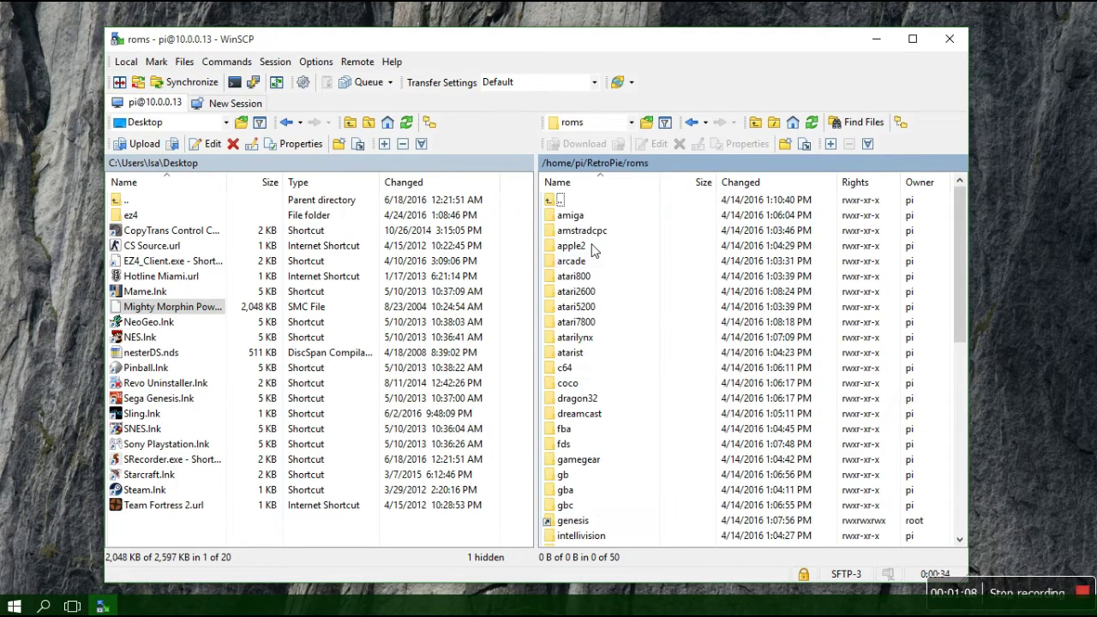
scroll(690, 342, down, 7)
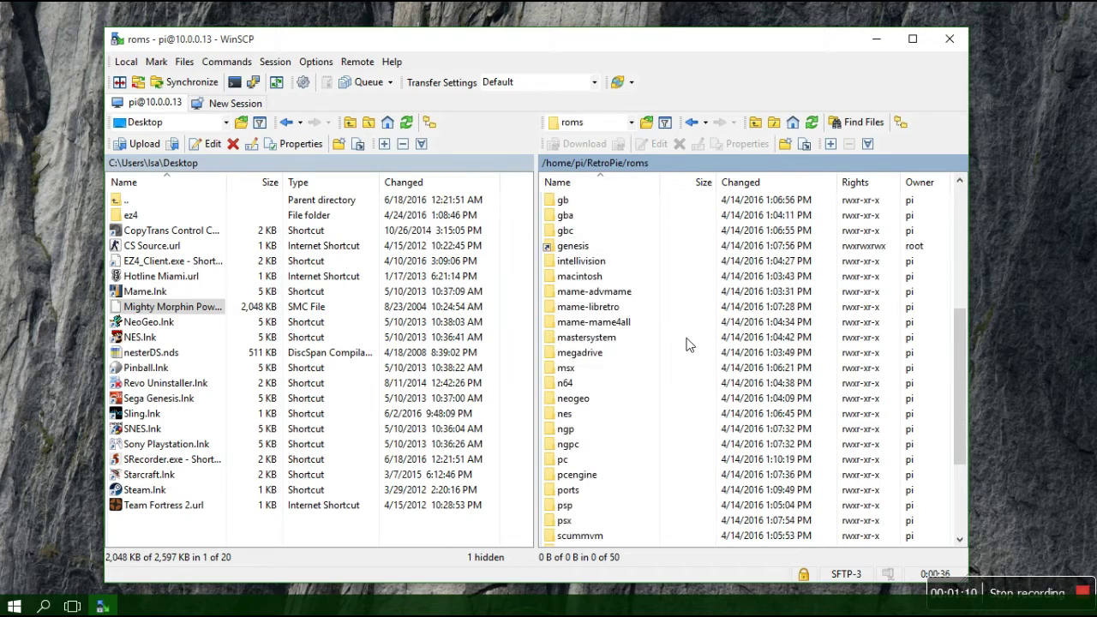
scroll(690, 342, down, 2)
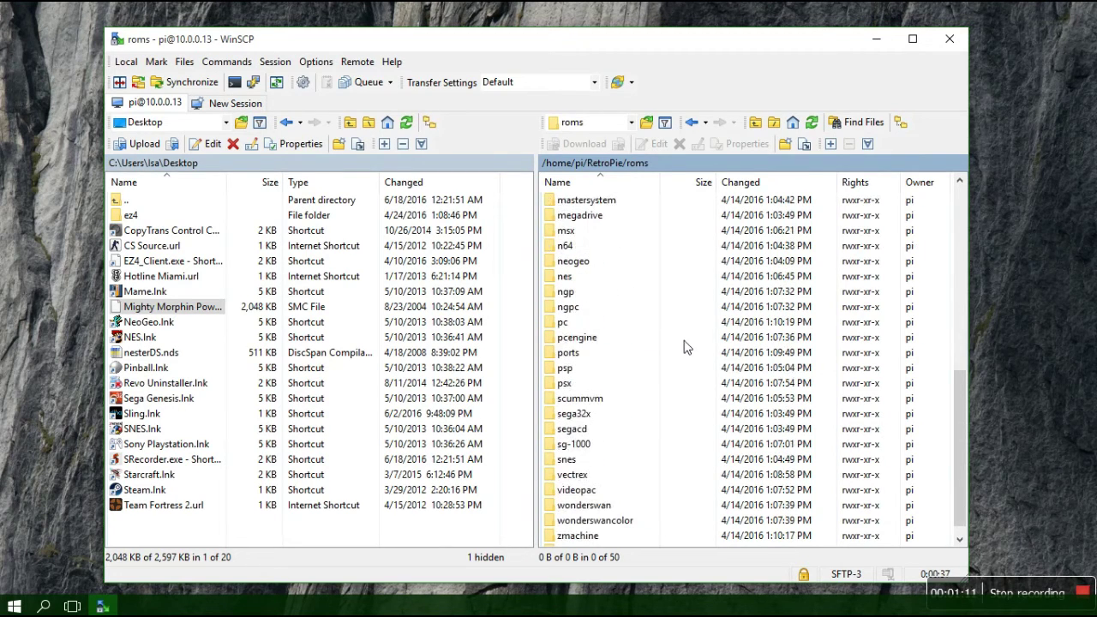
click(579, 462)
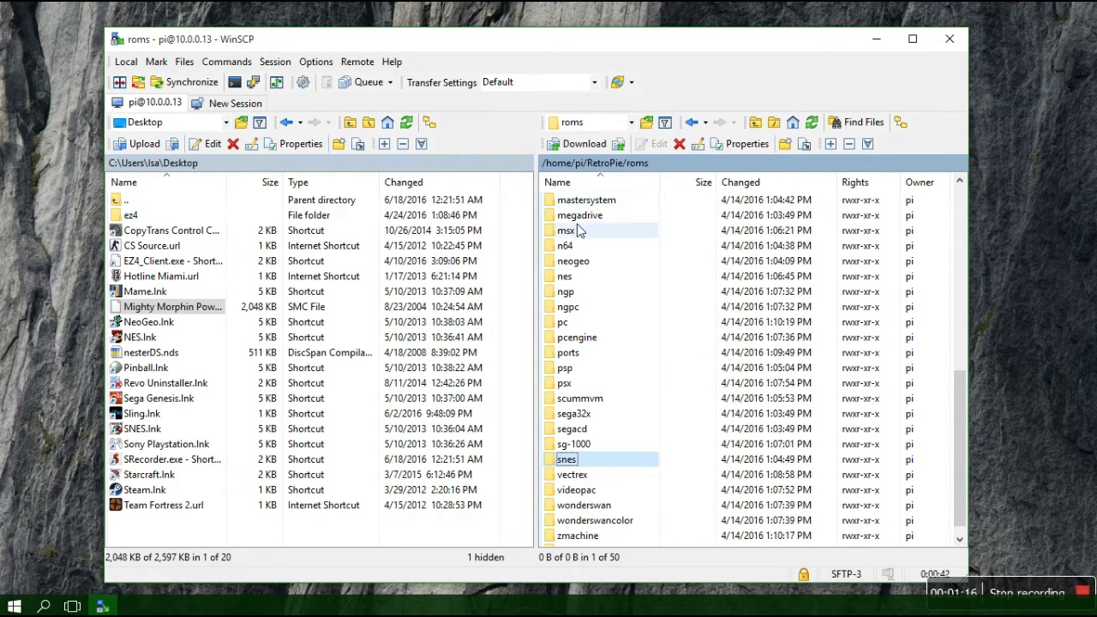
scroll(573, 294, down, 1)
scroll(573, 293, up, 10)
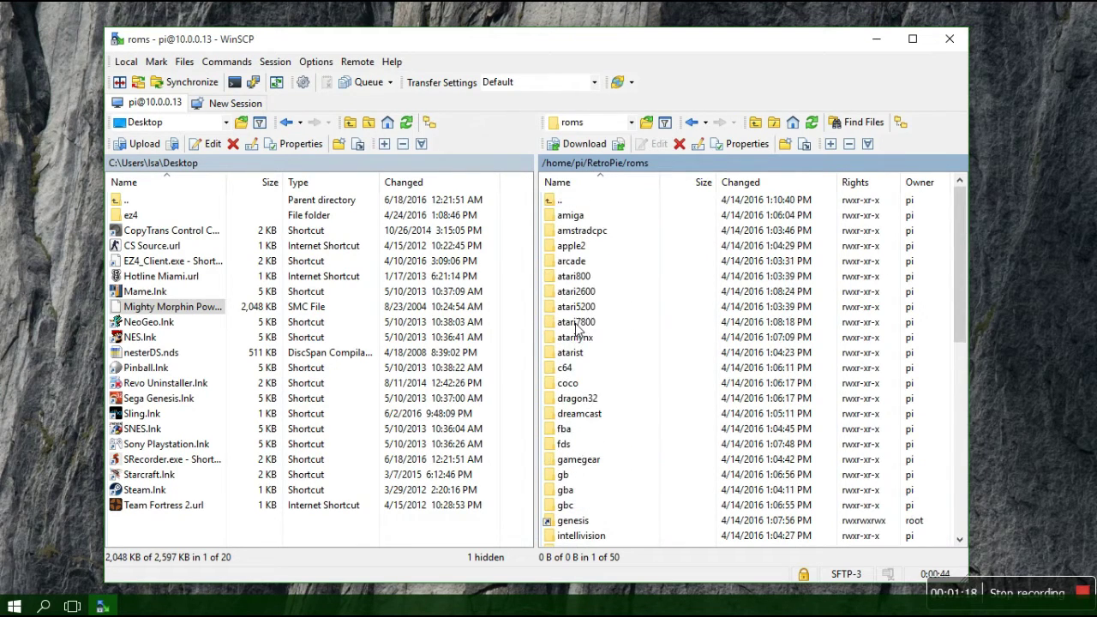
scroll(576, 328, down, 10)
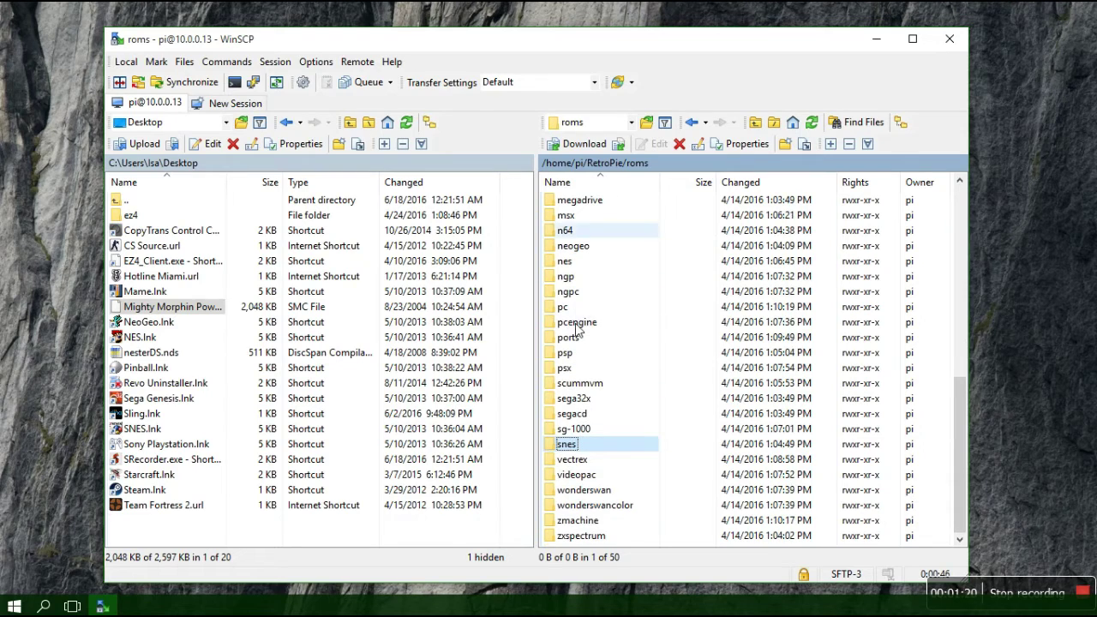
double_click(589, 448)
drag(147, 310, 630, 267)
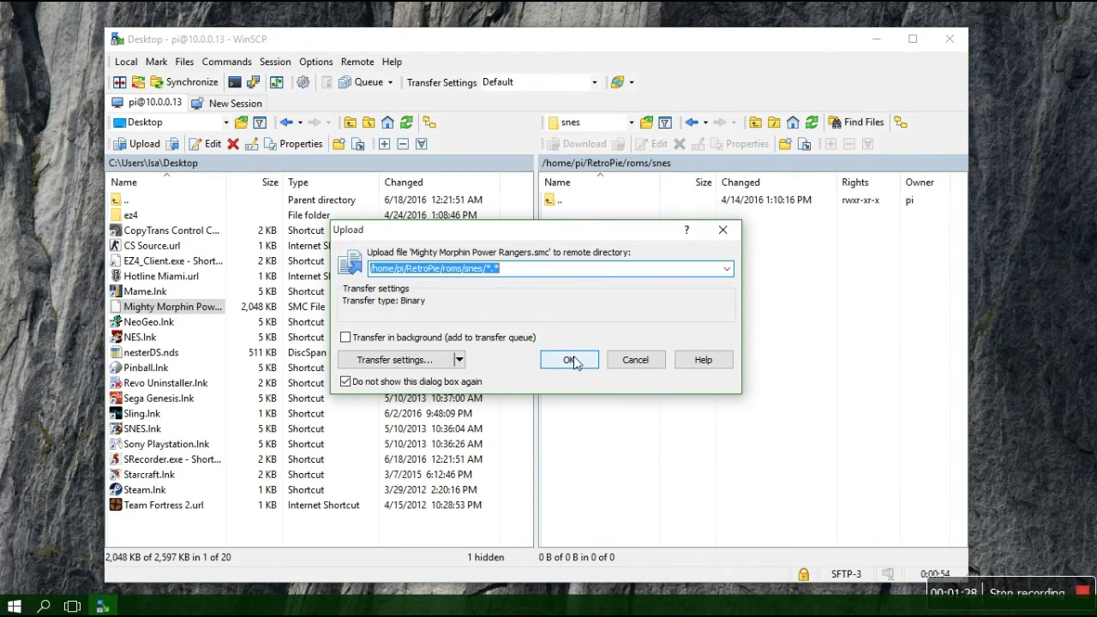
- Confirm the upload so Mighty Morphin Power Rangers.smc (2,048 KB) lands in the snes folder
click(570, 360)
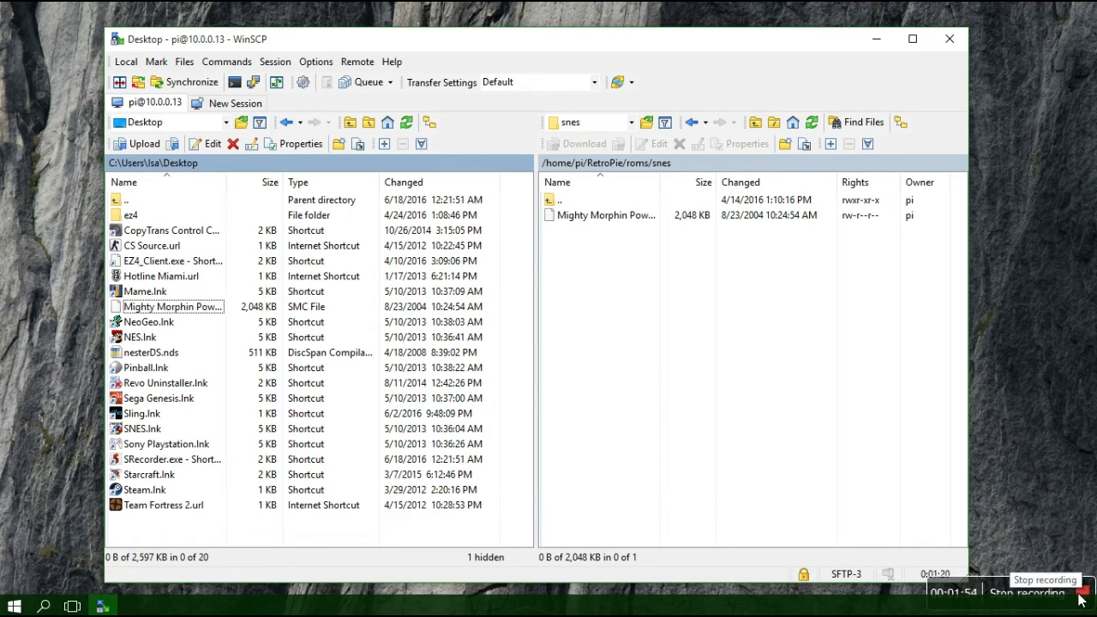
click(1053, 501)
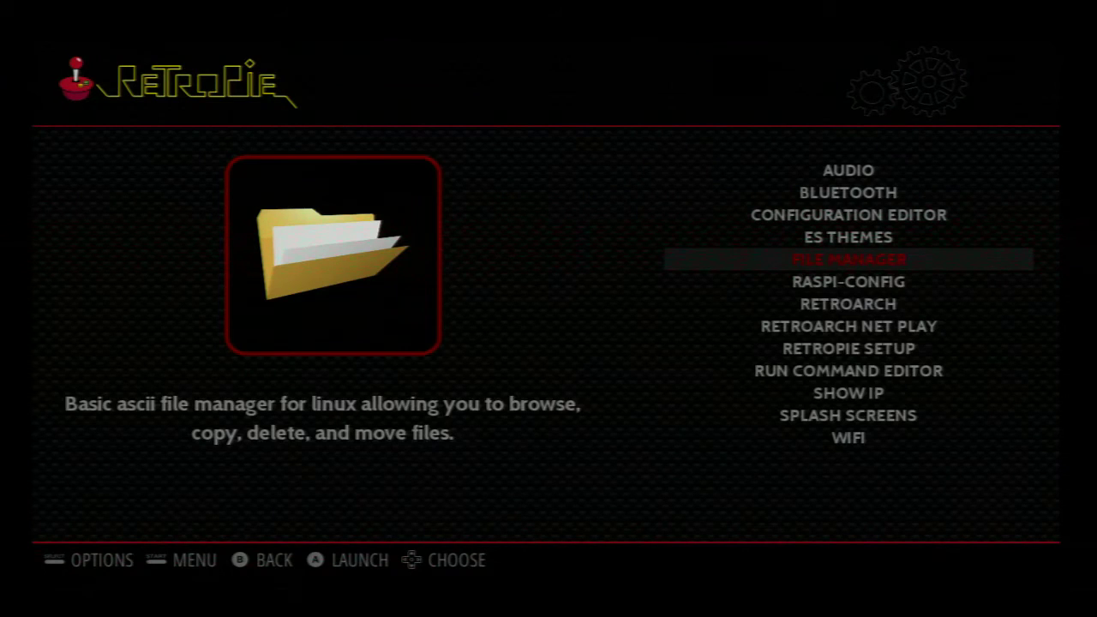
- Launch the File Manager entry from the RetroPie menu to start Midnight Commander
key(Up)
key(Down)
key(Return)
key(Return)
key(Return)
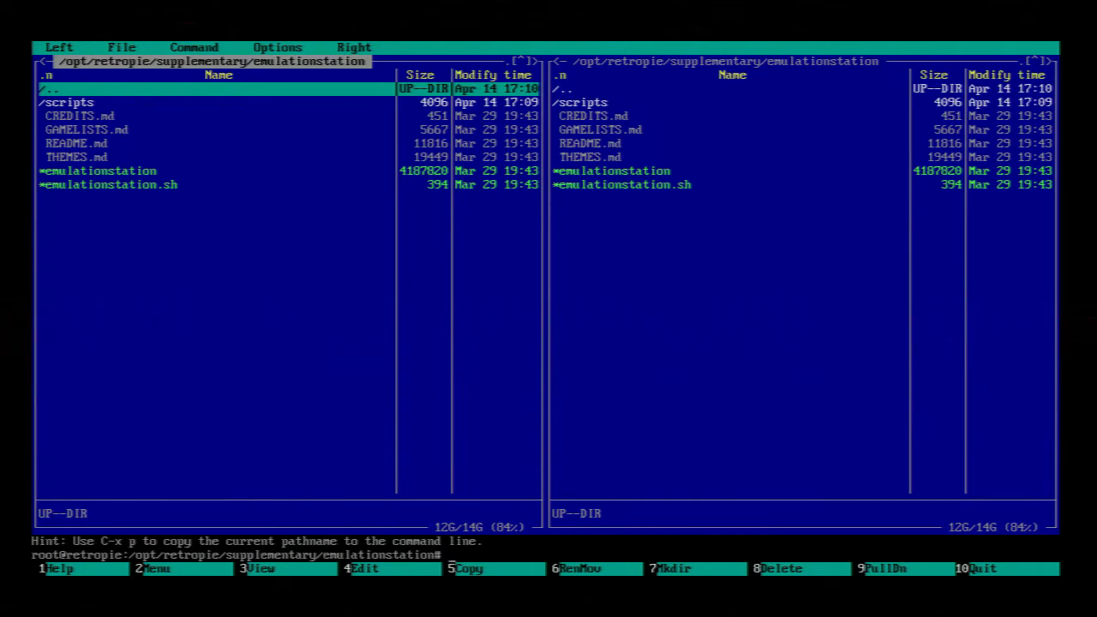
- Run the stray 'z' command line in the emulationstation folder and dismiss its shell output
key(Down)
key(Down)
key(Down)
key(Down)
key(Down)
key(Down)
key(Up)
key(Up)
key(Up)
key(Up)
key(Up)
key(Up)
text(z)
key(Down)
key(Up)
text(z)
key(Return)
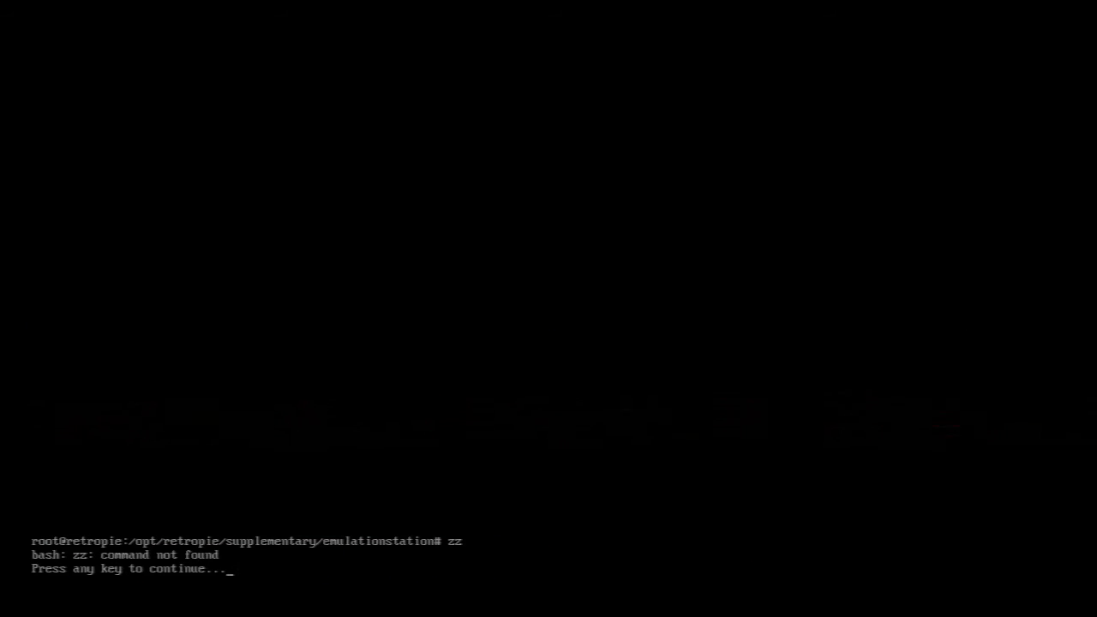
key(Return)
- Run the stray 'x' command line and dismiss the bash error back to the panels
key(Down)
key(Up)
text(x)
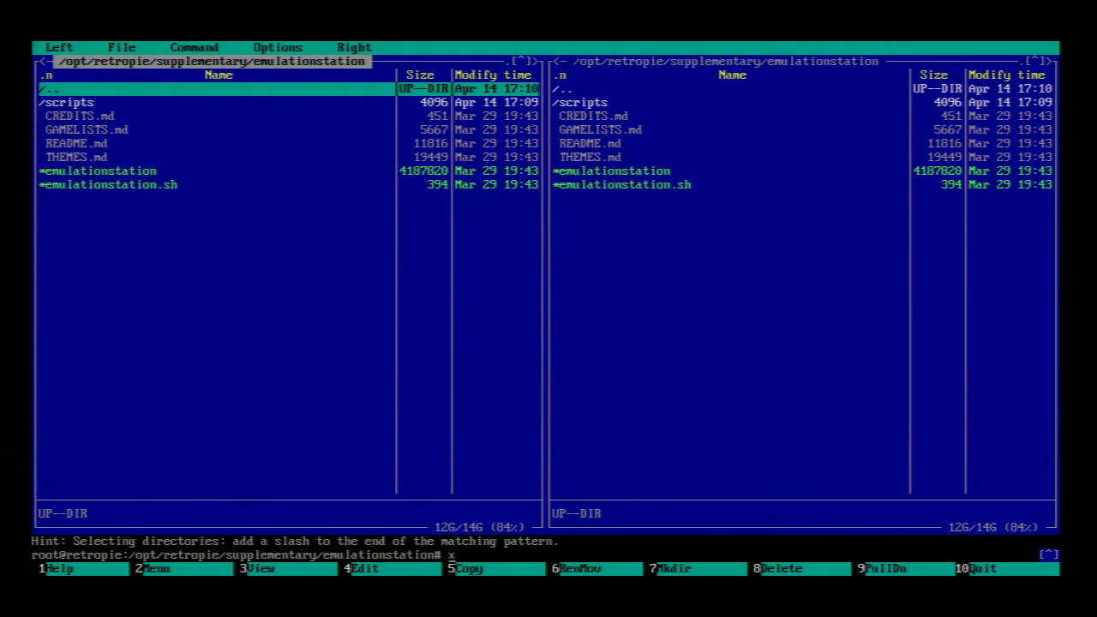
key(Down)
key(Up)
key(Down)
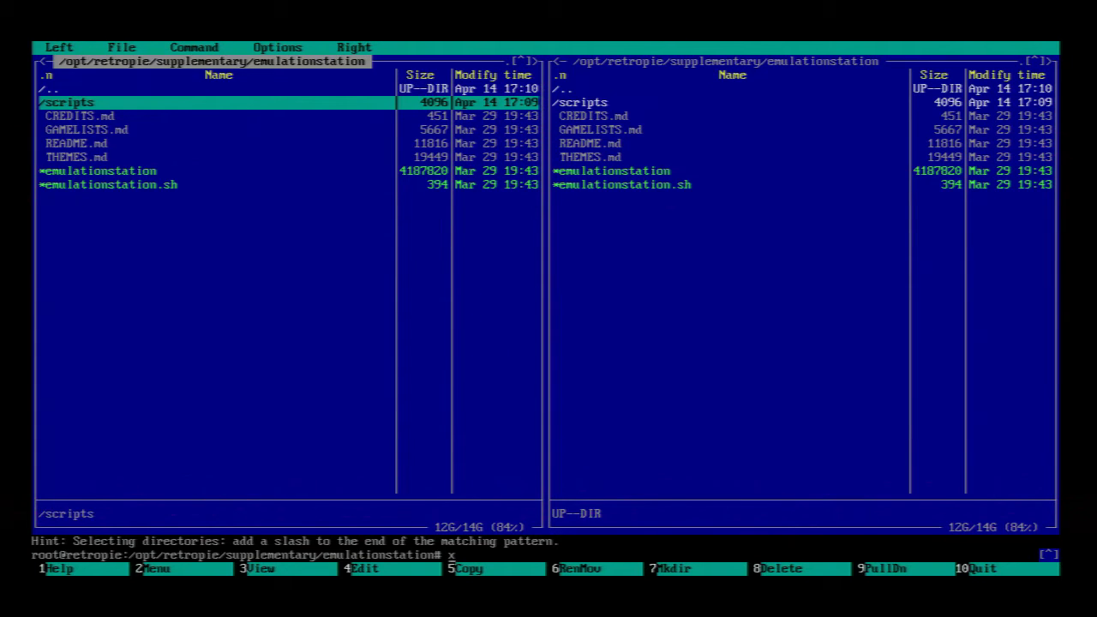
key(Return)
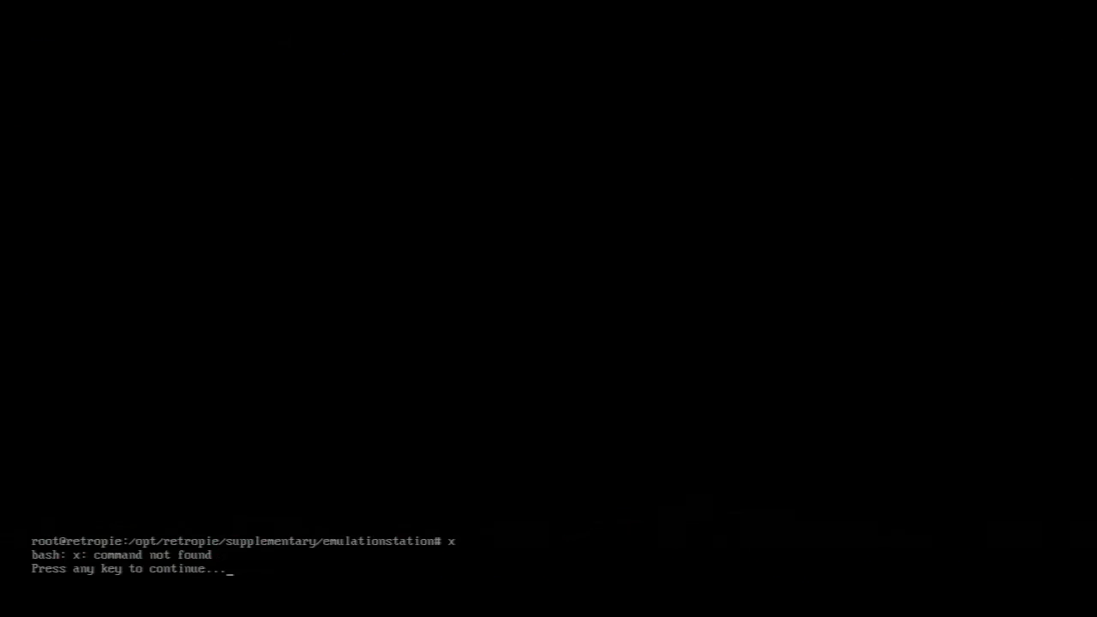
key(Return)
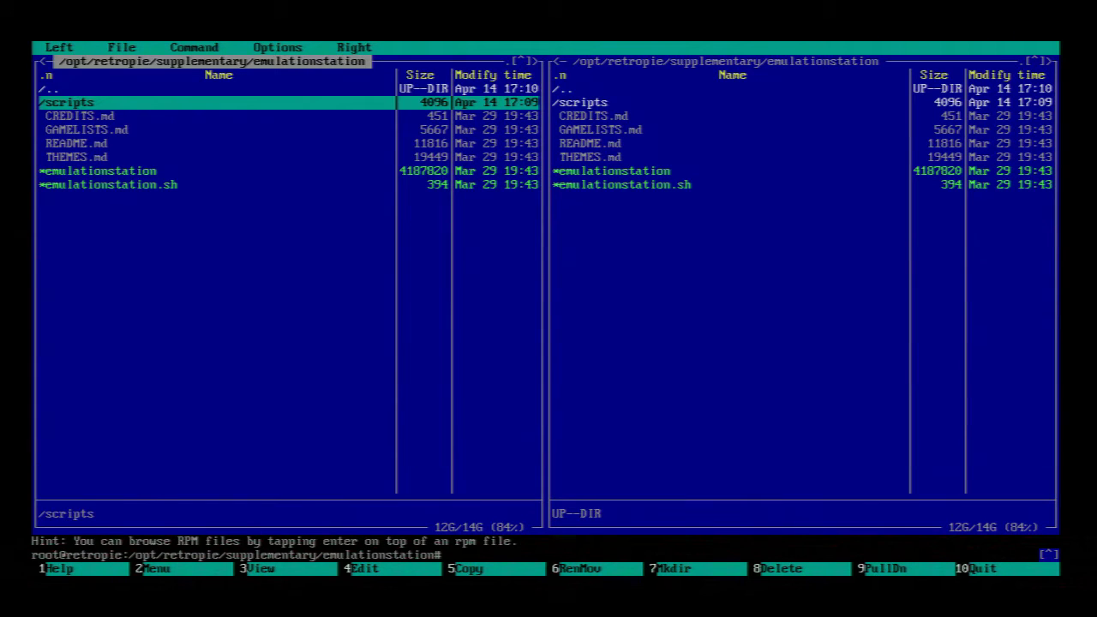
- Finish the garbled '10#' command, then go up via '..' to /opt/retropie/supplementary
key(Up)
text(zx)
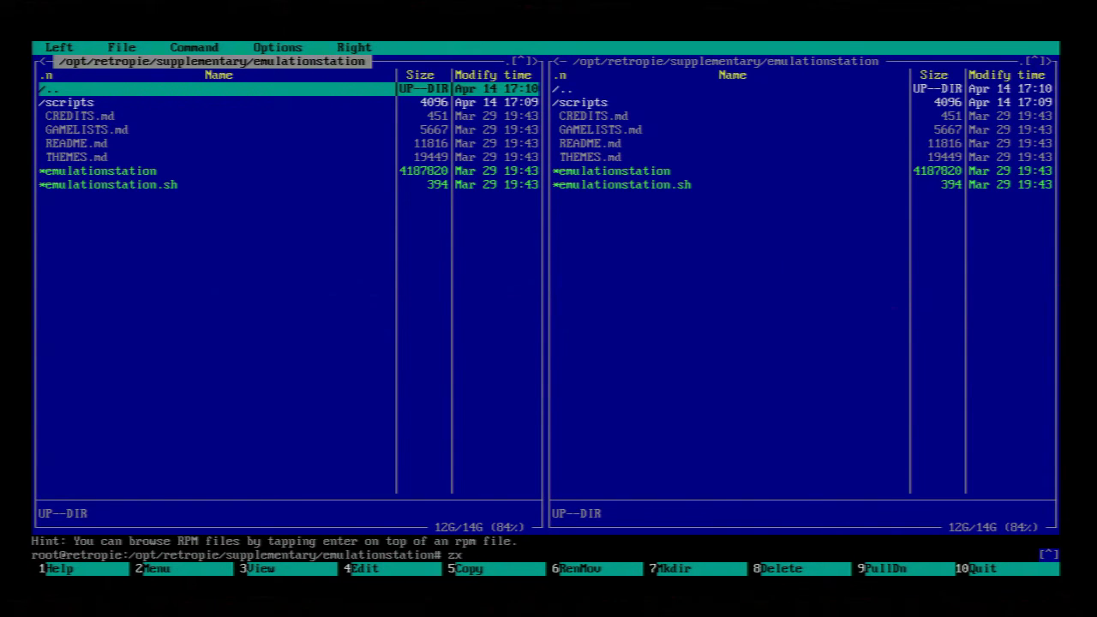
key(F10)
text(10#)
key(Return)
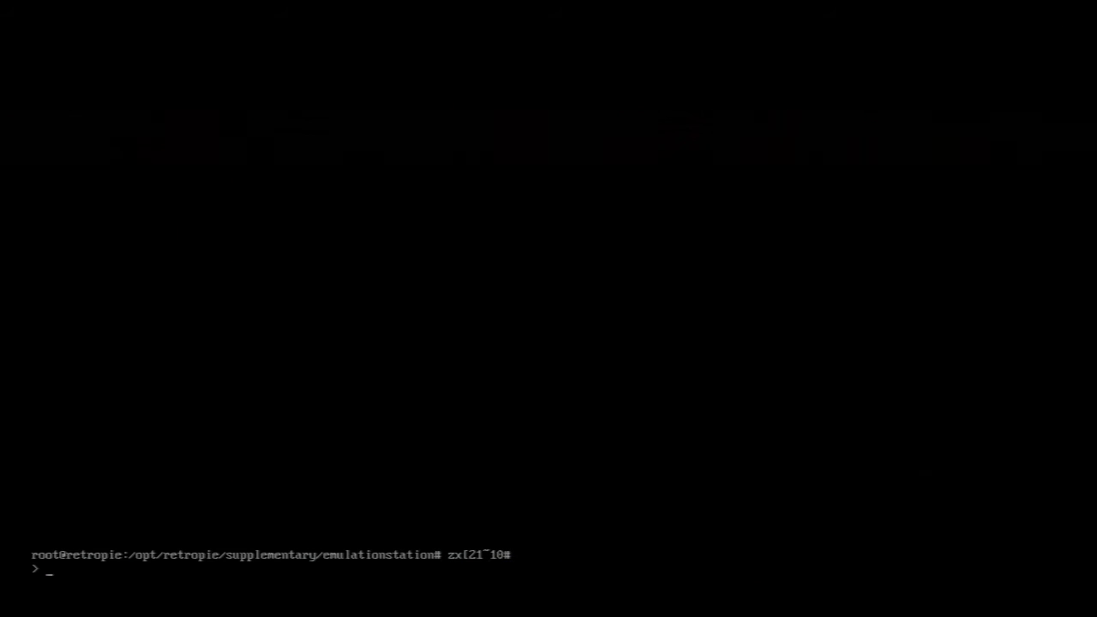
text(10)
key(Return)
text(1)
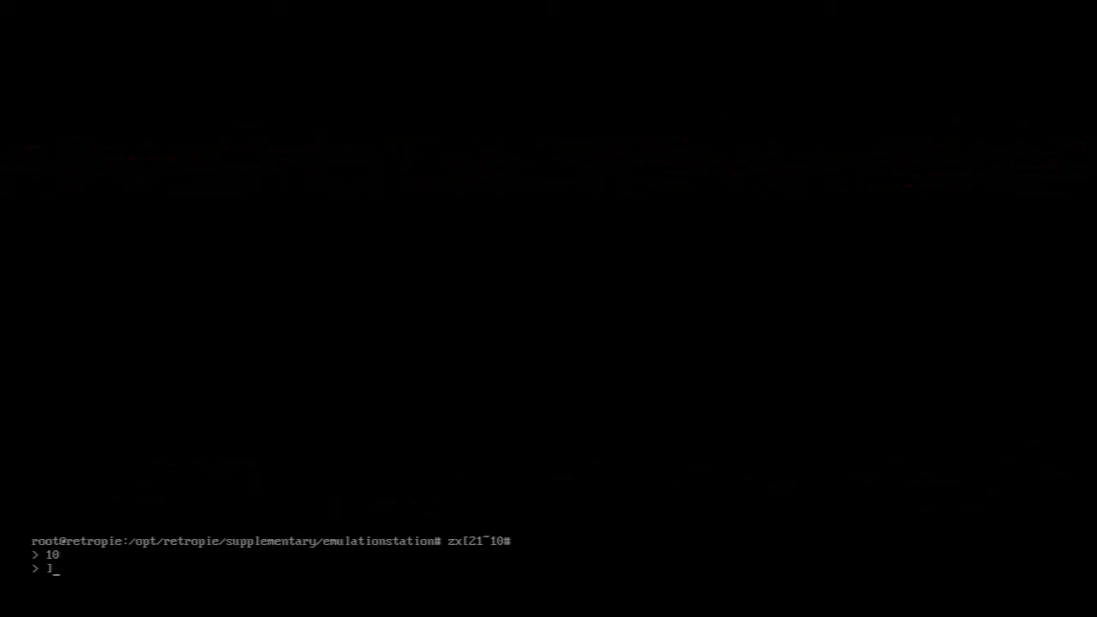
key(Return)
key(Return)
key(Down)
key(Down)
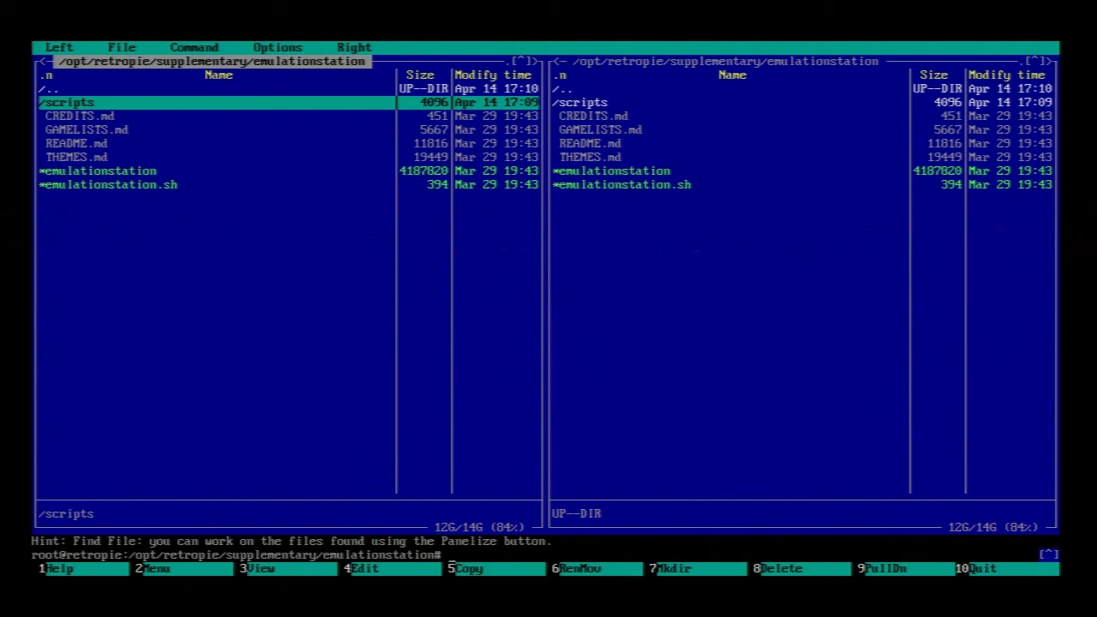
key(Up)
key(Up)
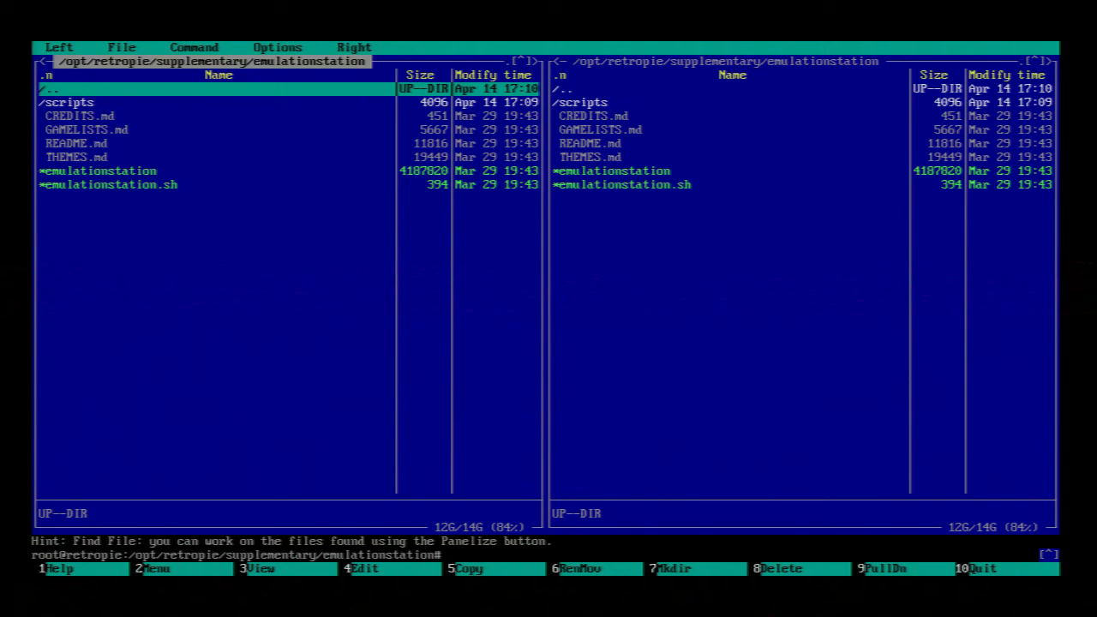
key(Return)
- Climb the left panel up through /opt/retropie to /opt, listing retropie and vc
key(Down)
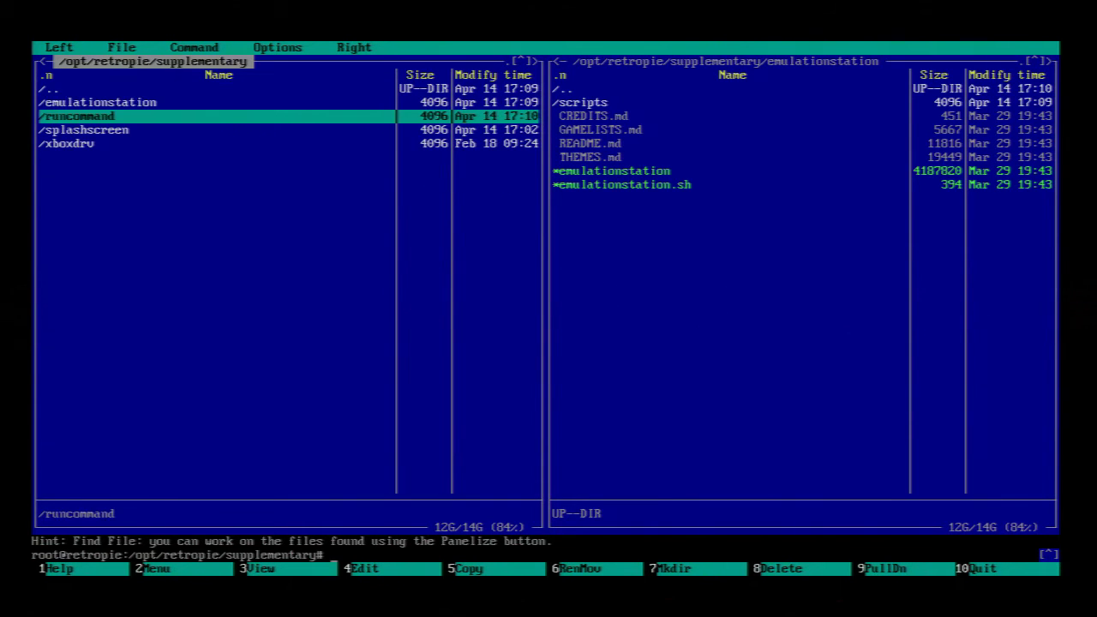
key(Up)
key(Up)
key(Return)
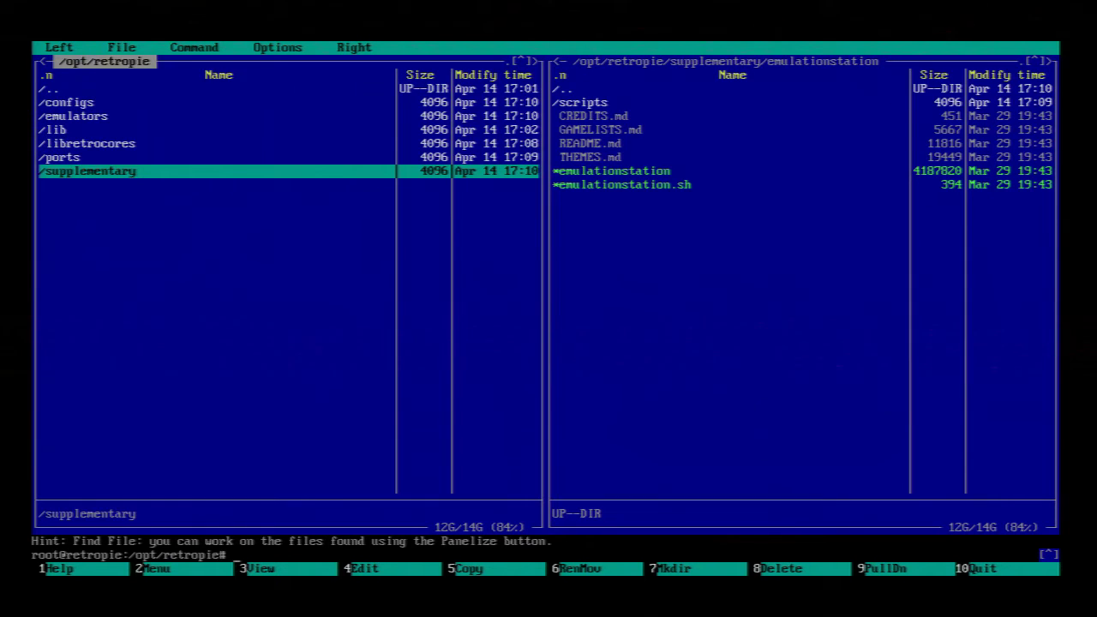
key(Up)
key(Up)
key(Up)
key(Up)
key(Up)
key(Up)
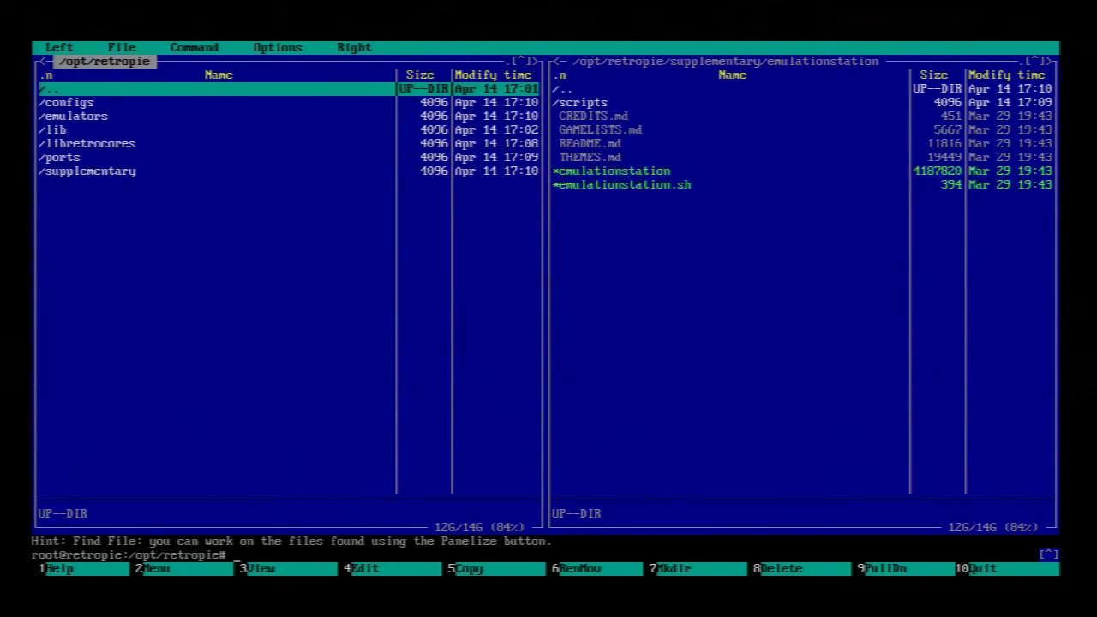
key(Return)
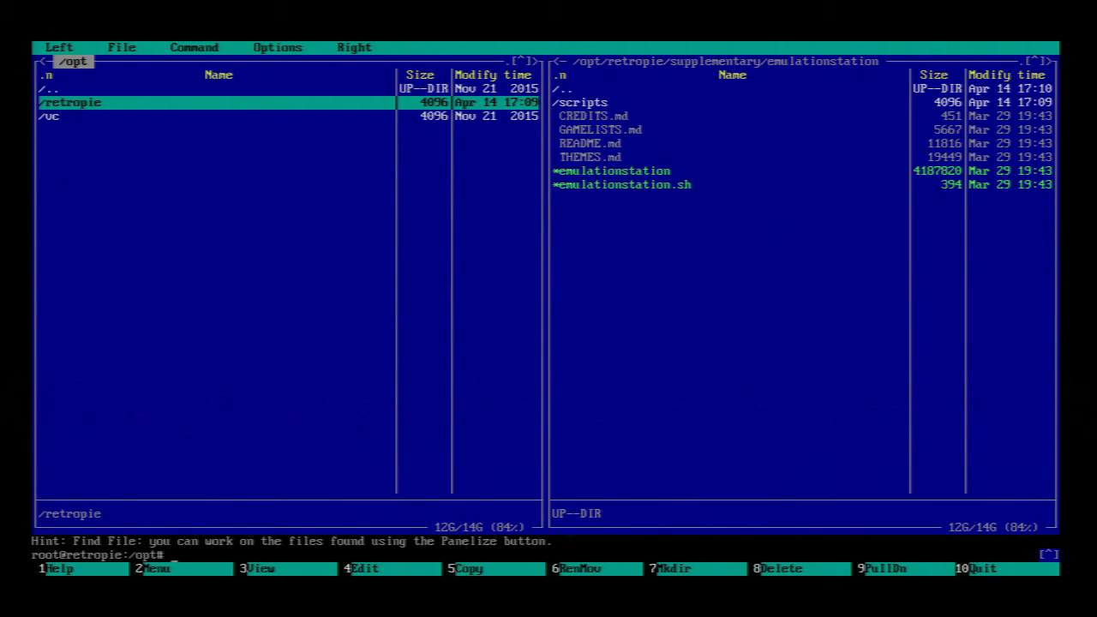
key(Up)
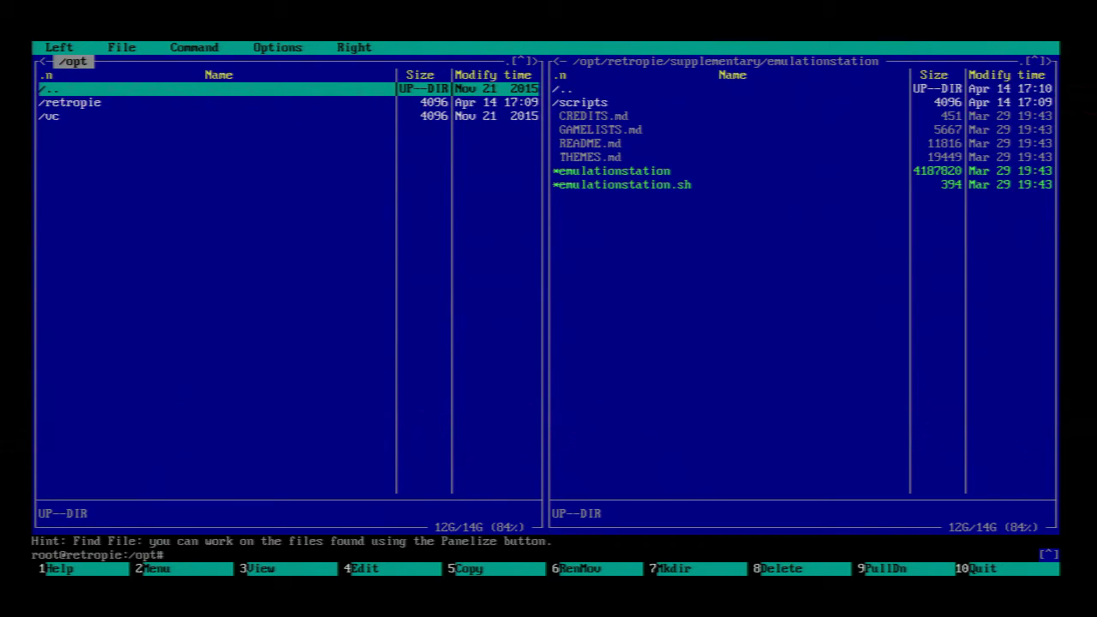
- Browse the help's How to use help and General movement keys pages, then quit Midnight Commander
key(F1)
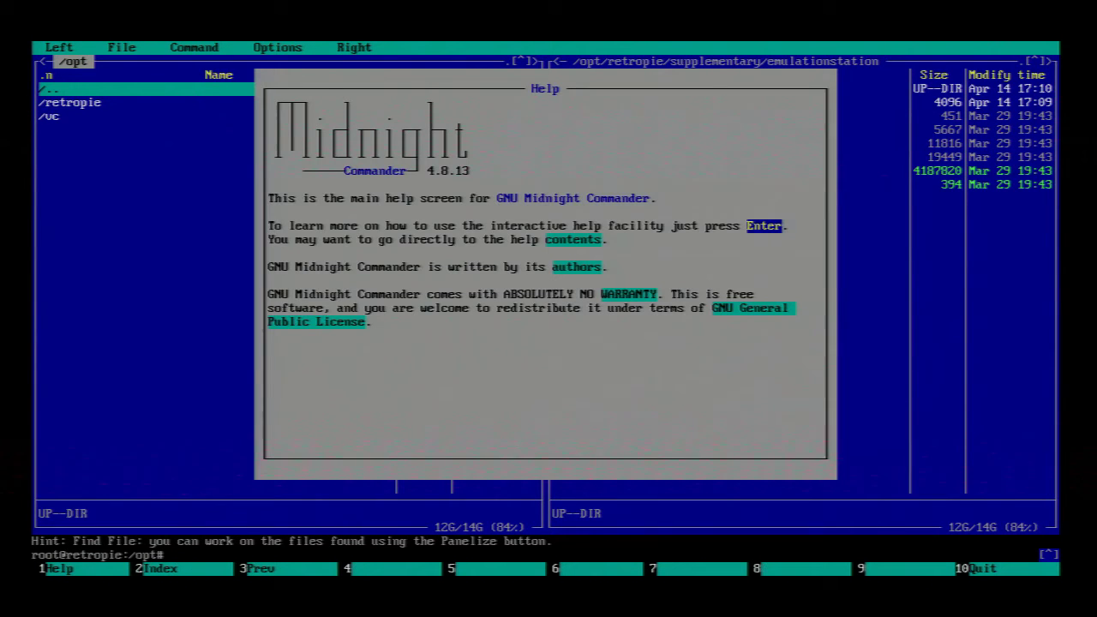
key(Return)
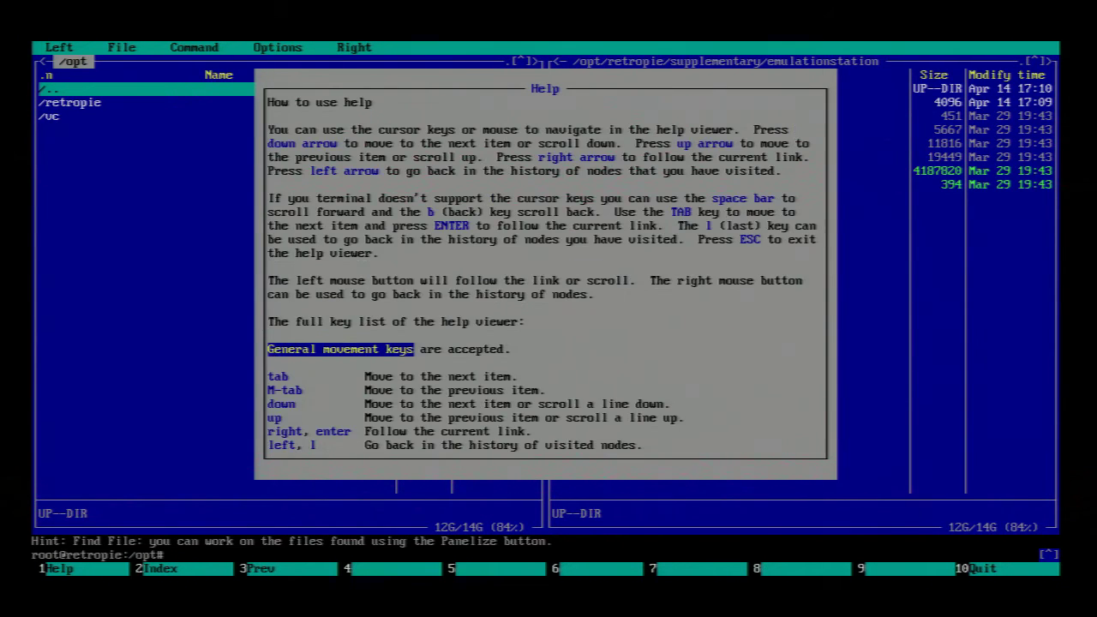
key(Return)
key(F10)
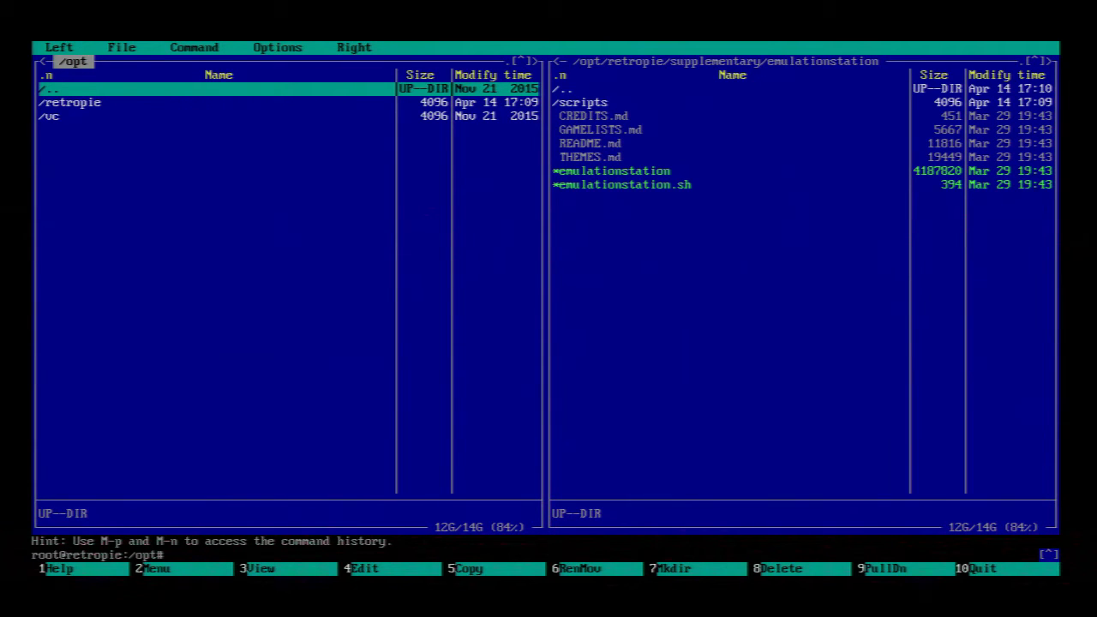
key(F10)
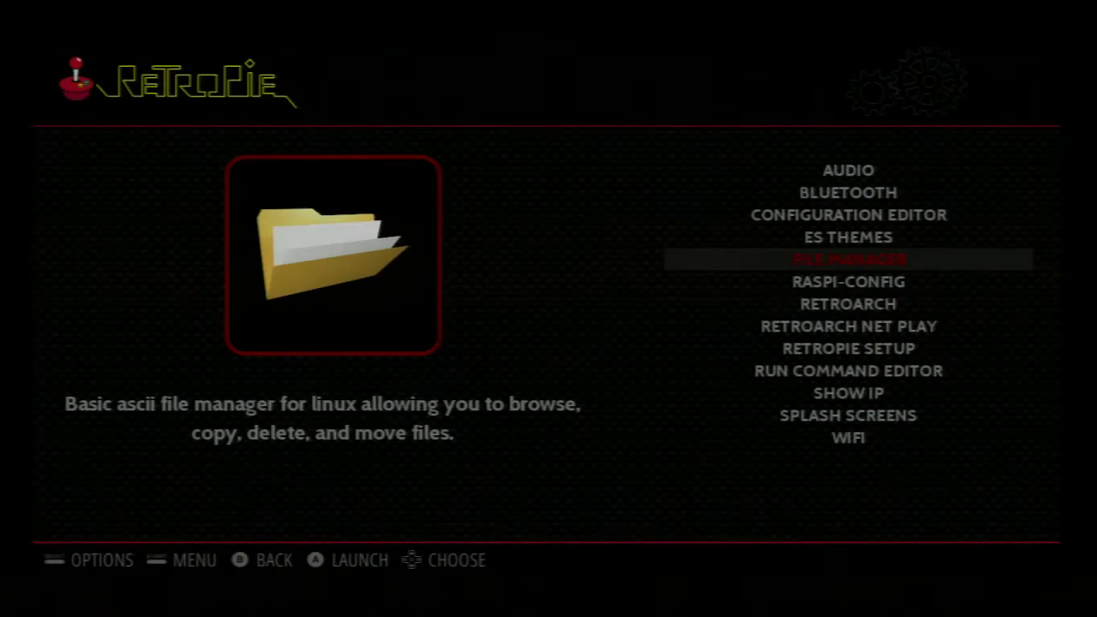
- Browse the RetroPie options list, down to RetroArch and back up from WiFi
key(Up)
key(Up)
key(Up)
key(Up)
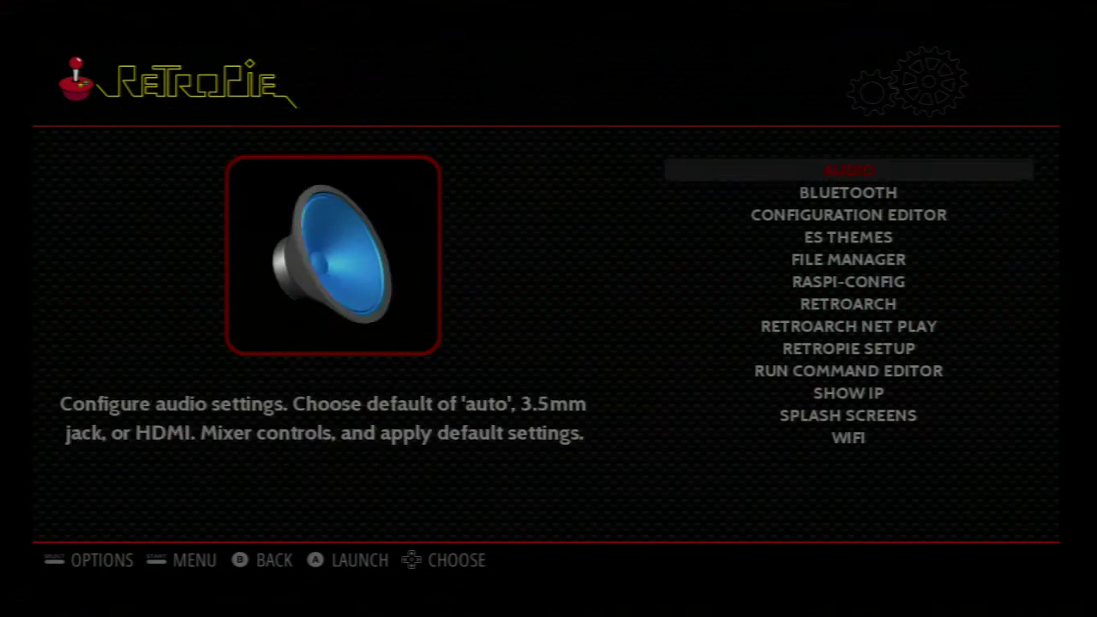
key(Down)
key(Down)
key(Down)
key(Down)
key(Down)
key(Down)
key(Down)
key(Down)
key(Down)
key(Down)
key(Down)
key(Down)
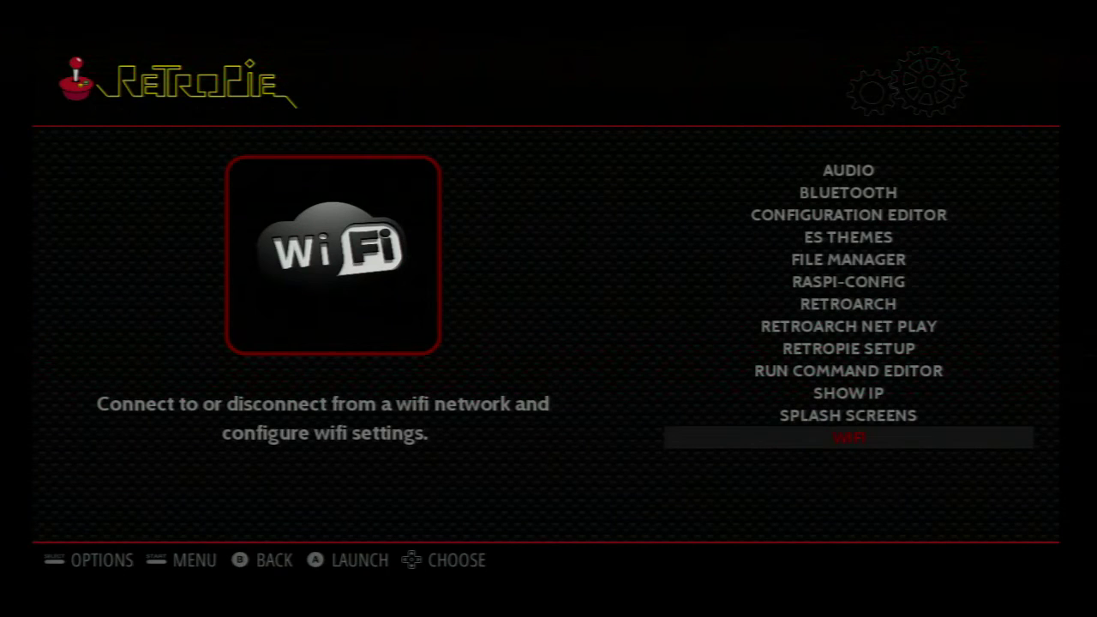
key(Up)
key(Up)
- Return to the systems carousel and move left past Apple II and Dreamcast to Amiga
key(Escape)
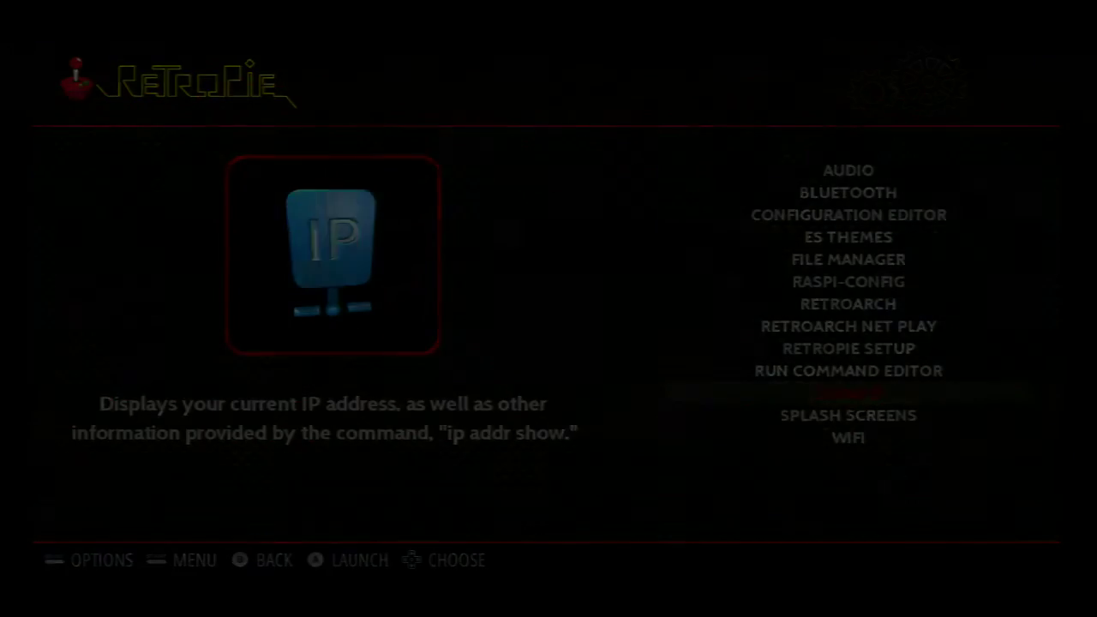
key(Left)
key(Left)
key(Left)
key(Left)
key(Left)
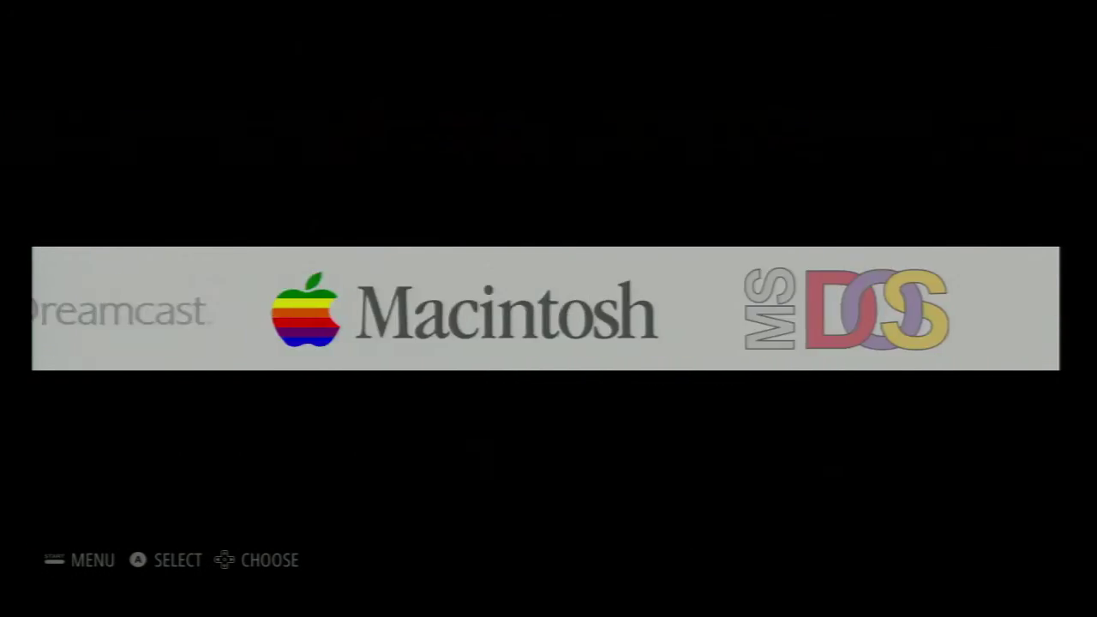
key(Left)
key(Left)
key(Left)
key(Left)
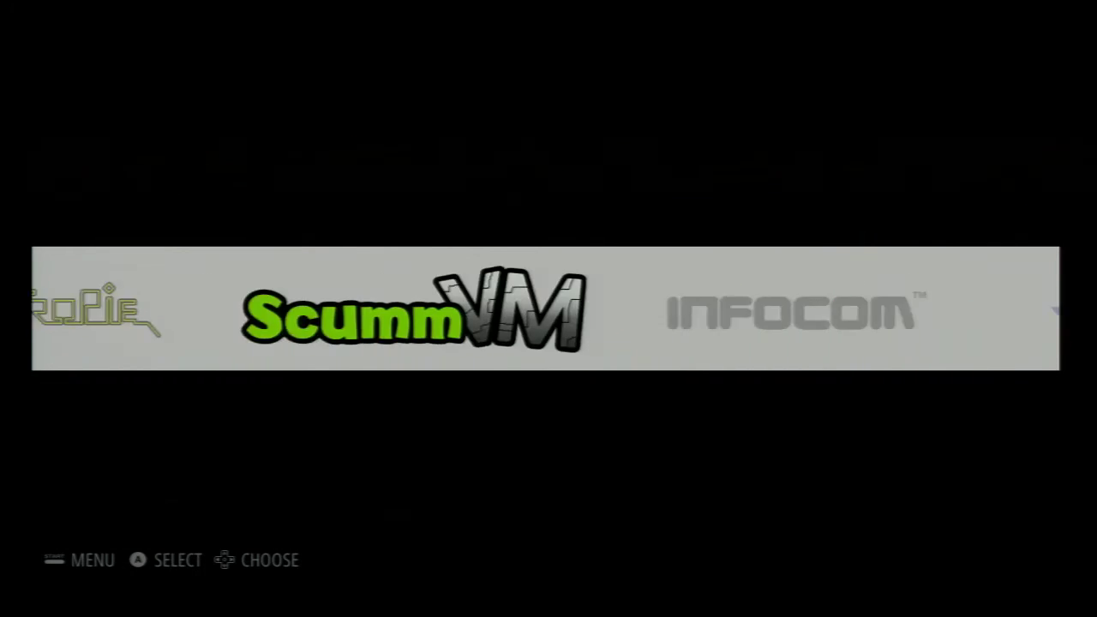
key(Left)
key(Left)
key(Left)
key(Left)
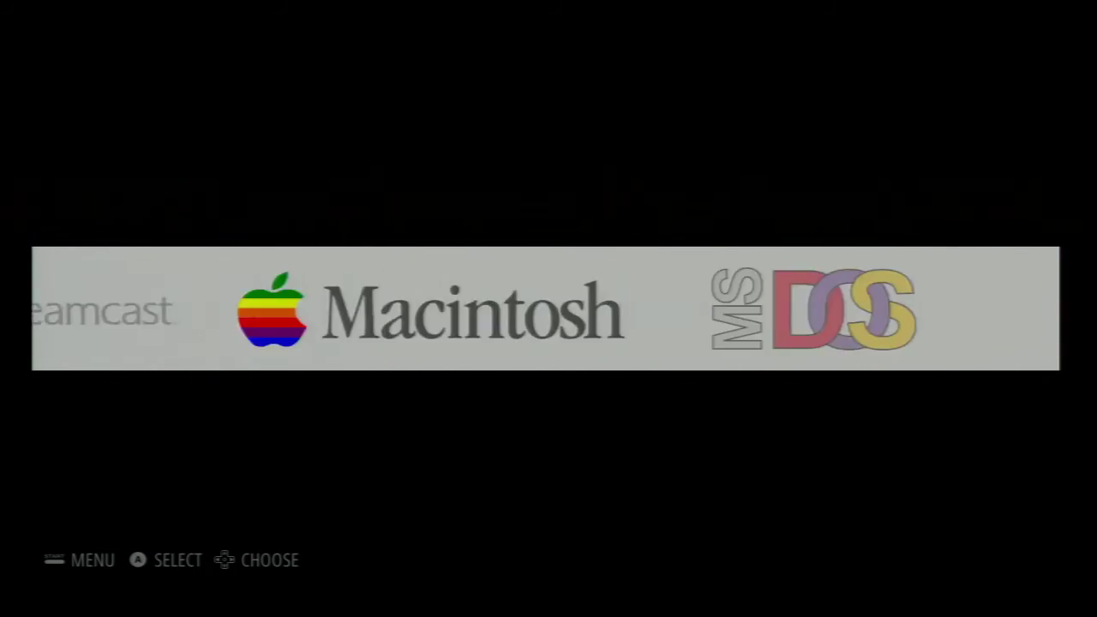
key(Left)
key(Left)
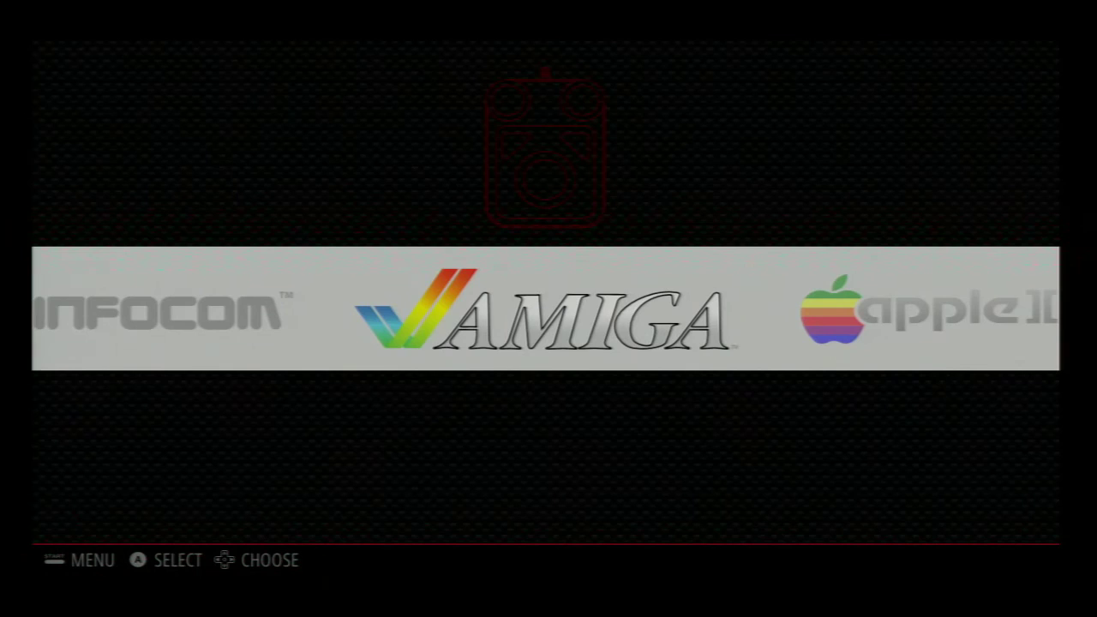